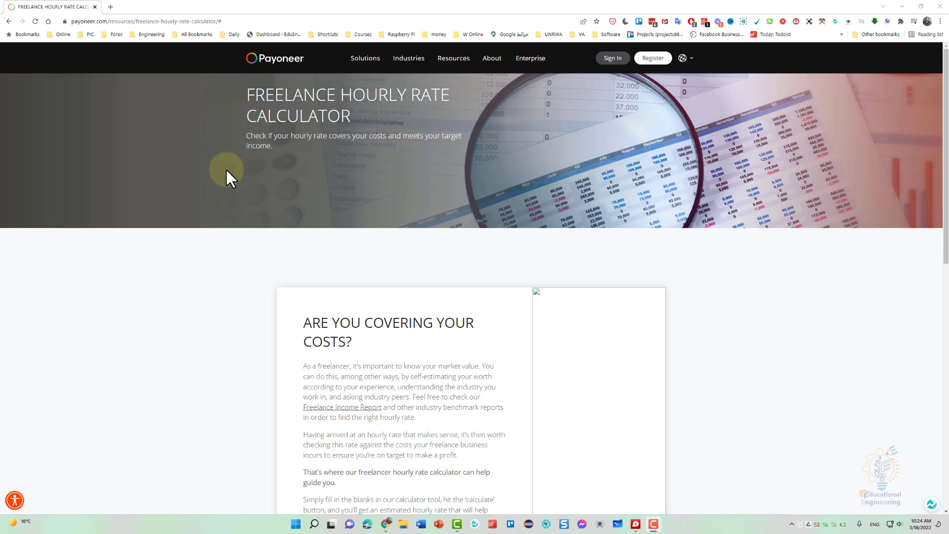
Start the freelance hourly rate calculator questionnaire from the introduction card
{"action": "scroll", "coordinate": [227, 170], "scroll_direction": "down", "scroll_amount": 4}
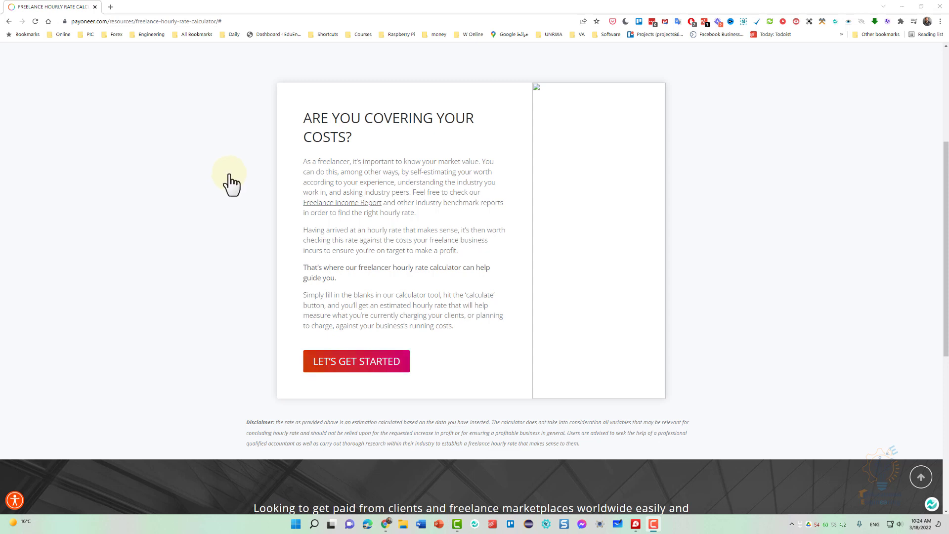
{"action": "left_click", "coordinate": [357, 366]}
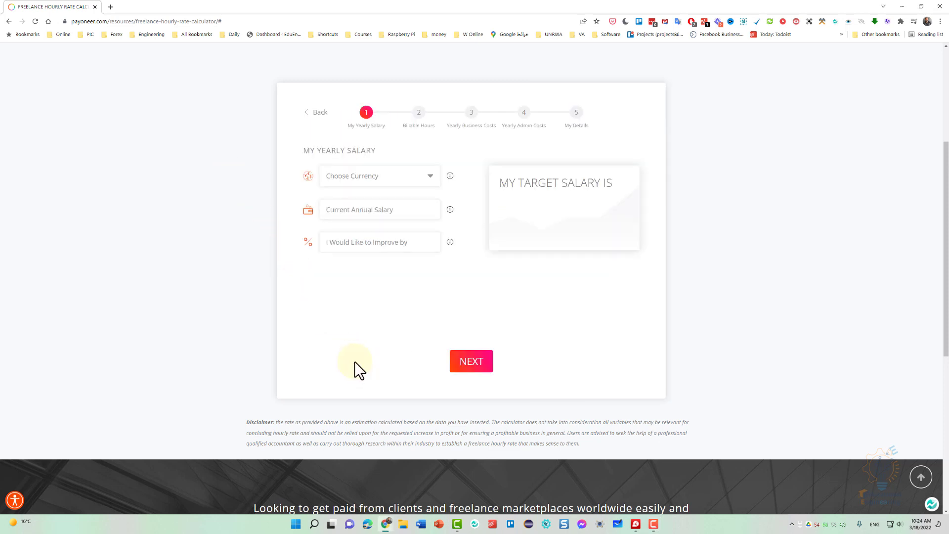
{"action": "scroll", "coordinate": [374, 297], "scroll_direction": "up", "scroll_amount": 2}
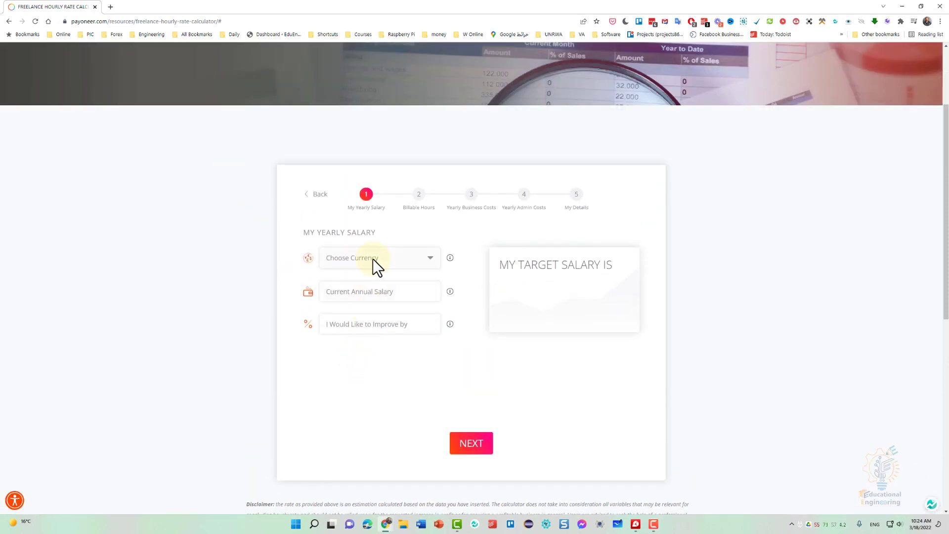
Hide the browser's bookmarks bar and translate the calculator page into Arabic
{"action": "left_click_drag", "start_coordinate": [309, 231], "coordinate": [363, 233]}
{"action": "right_click", "coordinate": [216, 188]}
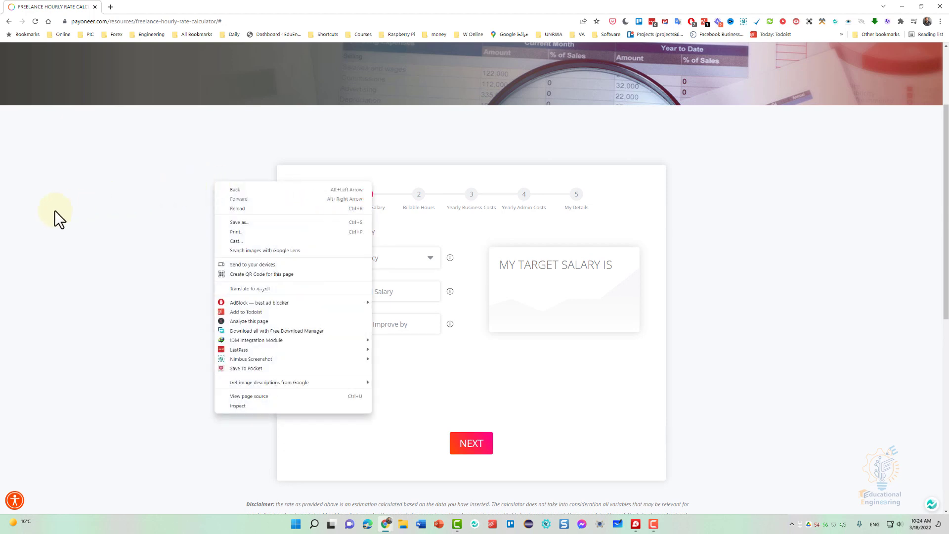
{"action": "key", "text": "ctrl+shift+b"}
{"action": "right_click", "coordinate": [182, 177]}
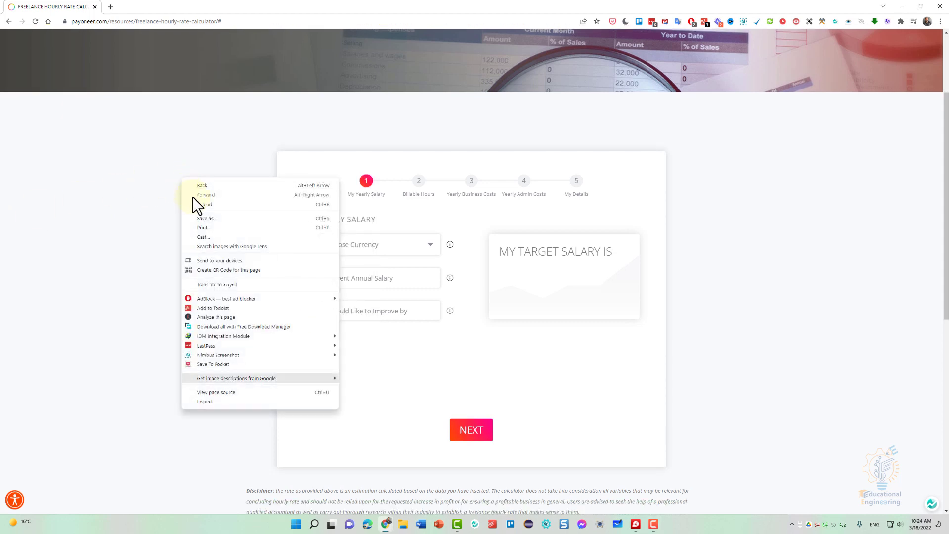
{"action": "left_click", "coordinate": [242, 284]}
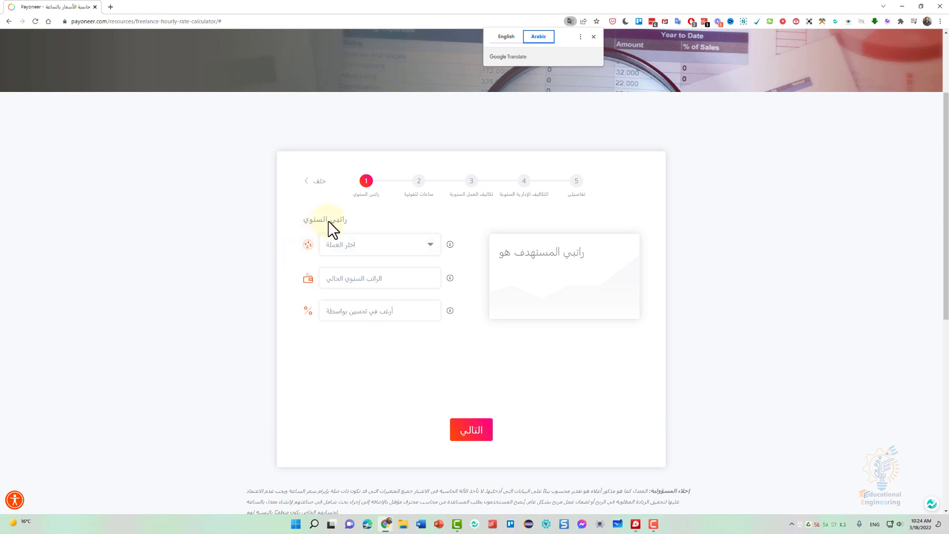
Set the salary currency to US dollar (USD)
{"action": "left_click", "coordinate": [325, 244]}
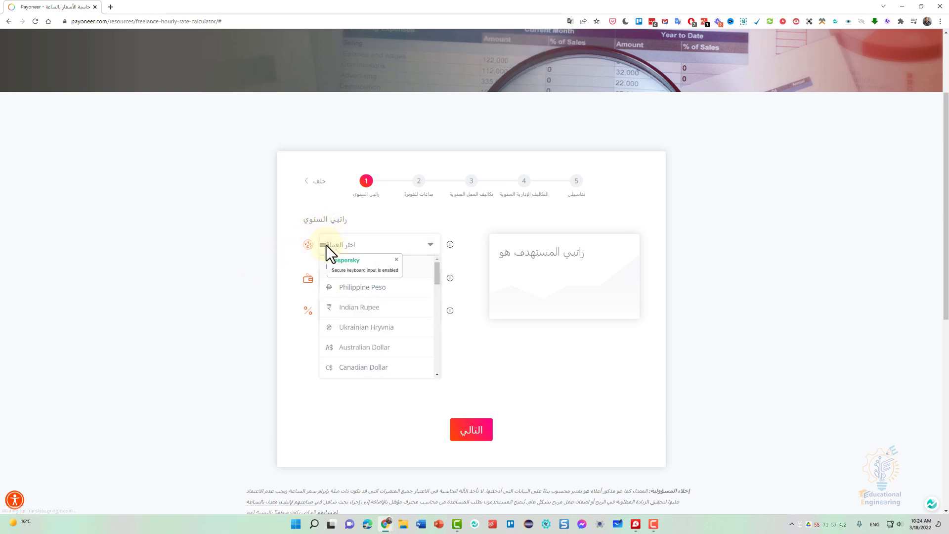
{"action": "scroll", "coordinate": [375, 270], "scroll_direction": "down", "scroll_amount": 4}
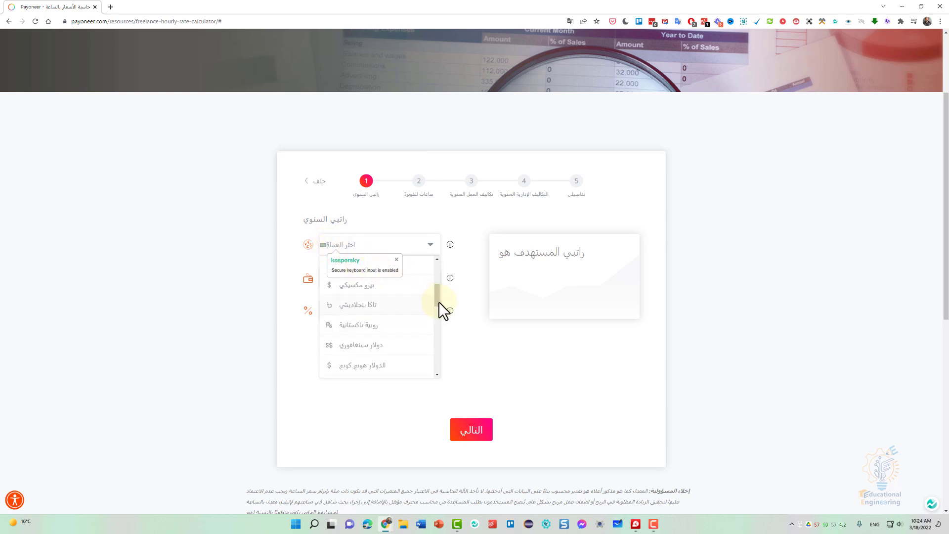
{"action": "left_click_drag", "start_coordinate": [437, 312], "coordinate": [427, 370]}
{"action": "left_click", "coordinate": [428, 369]}
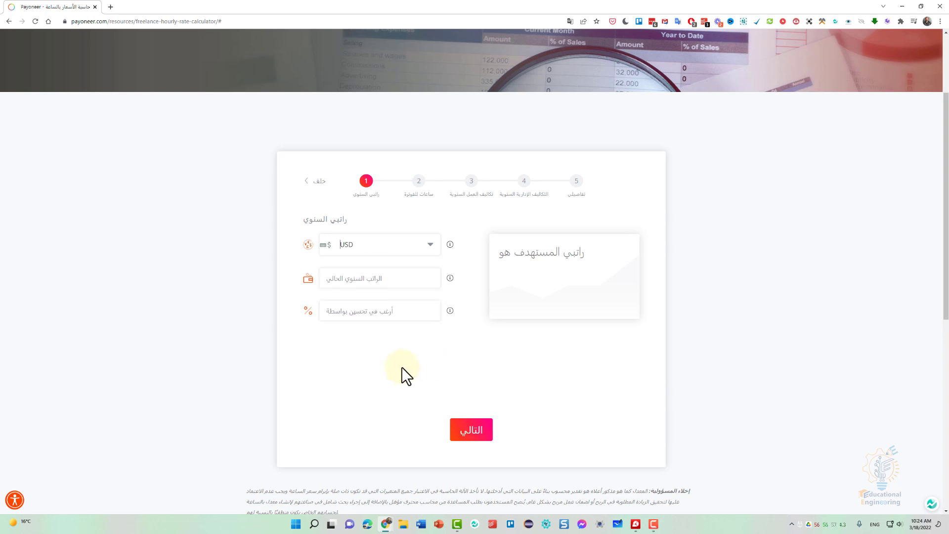
Check the explanation of the current annual salary and set that salary to 500
{"action": "left_click", "coordinate": [365, 278]}
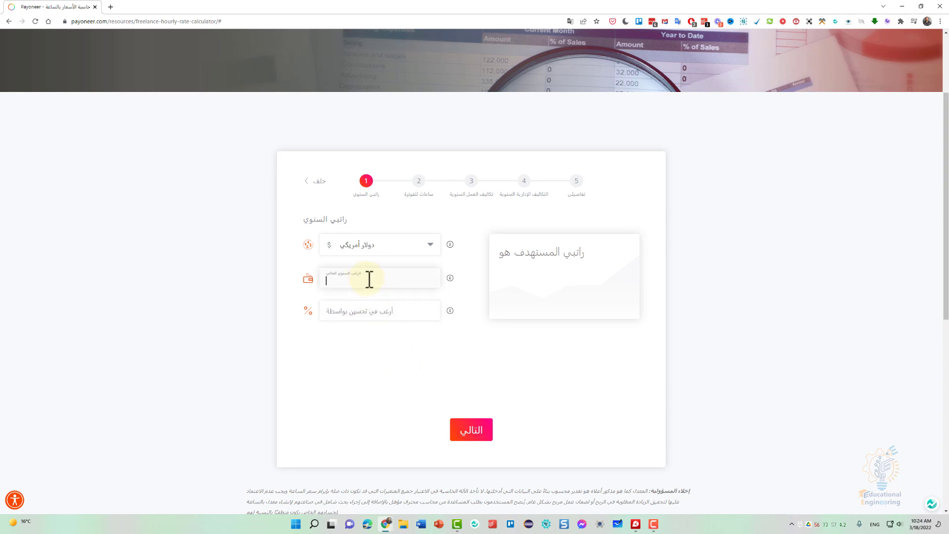
{"action": "left_click", "coordinate": [450, 280]}
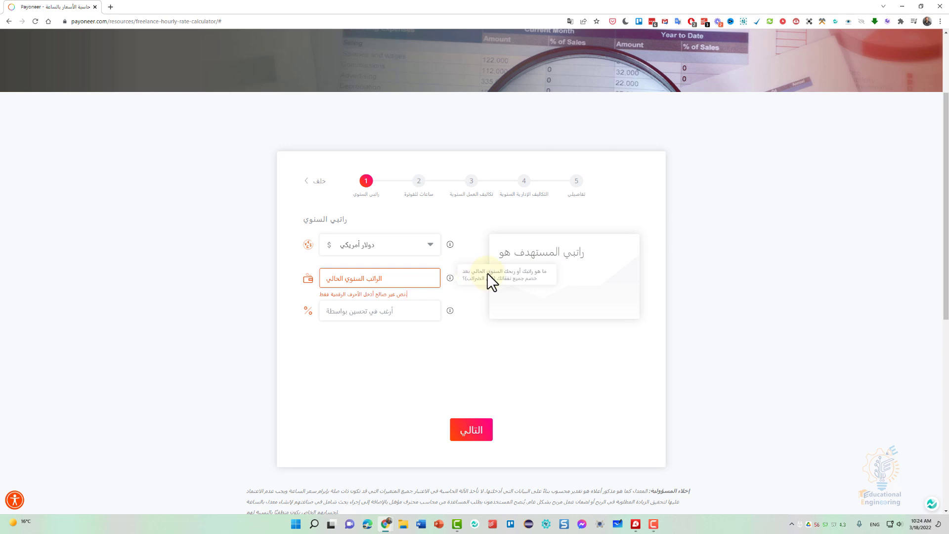
{"action": "left_click", "coordinate": [344, 279]}
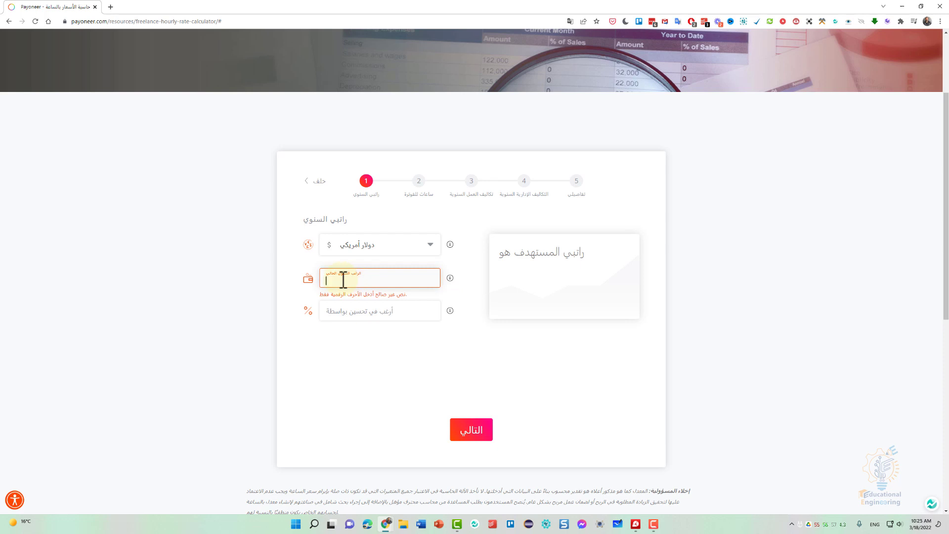
{"action": "type", "text": "500"}
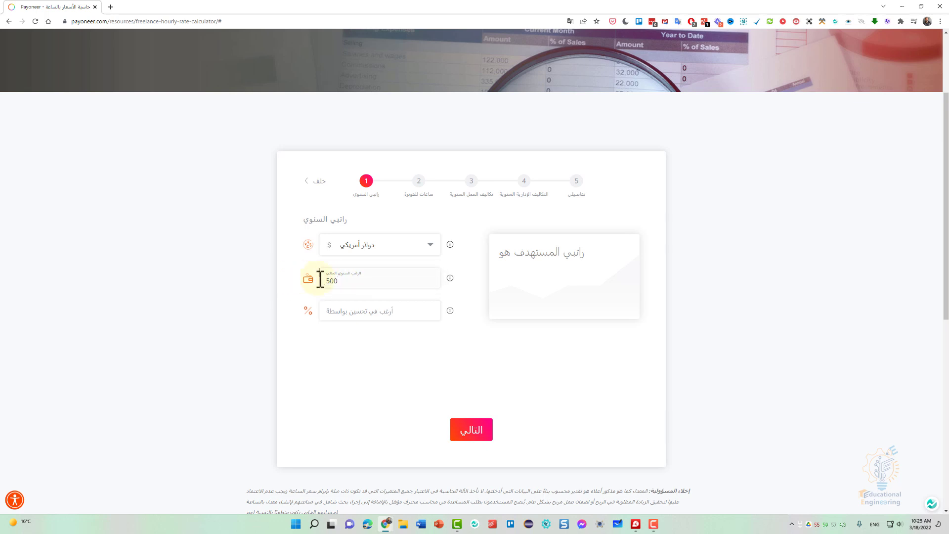
Set the desired salary improvement to 100 percent and continue to the billable hours stage
{"action": "left_click", "coordinate": [360, 311]}
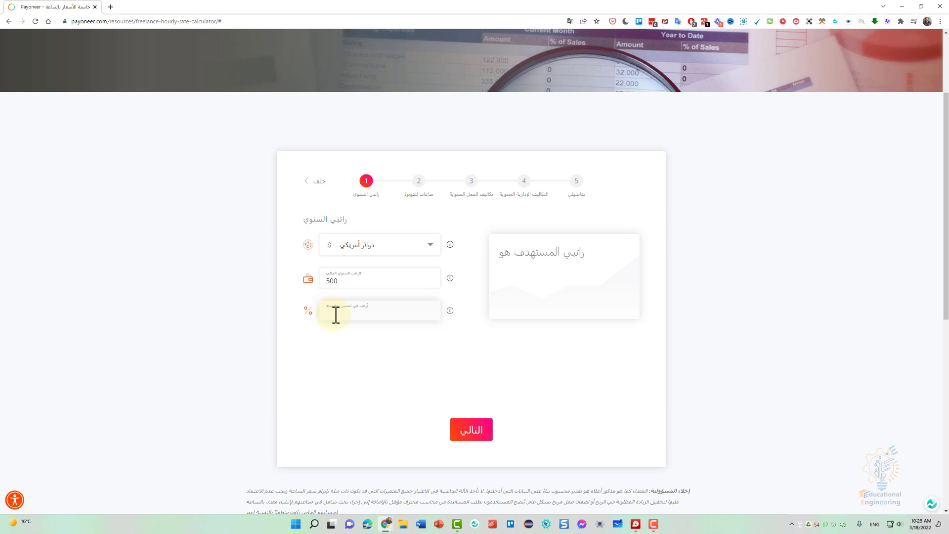
{"action": "type", "text": "100"}
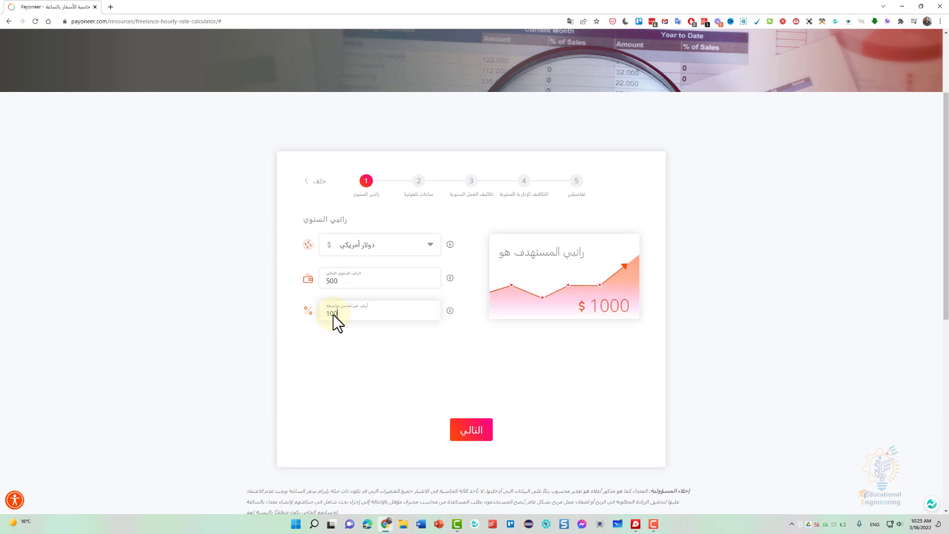
{"action": "left_click_drag", "start_coordinate": [333, 315], "coordinate": [350, 320]}
{"action": "left_click", "coordinate": [332, 279]}
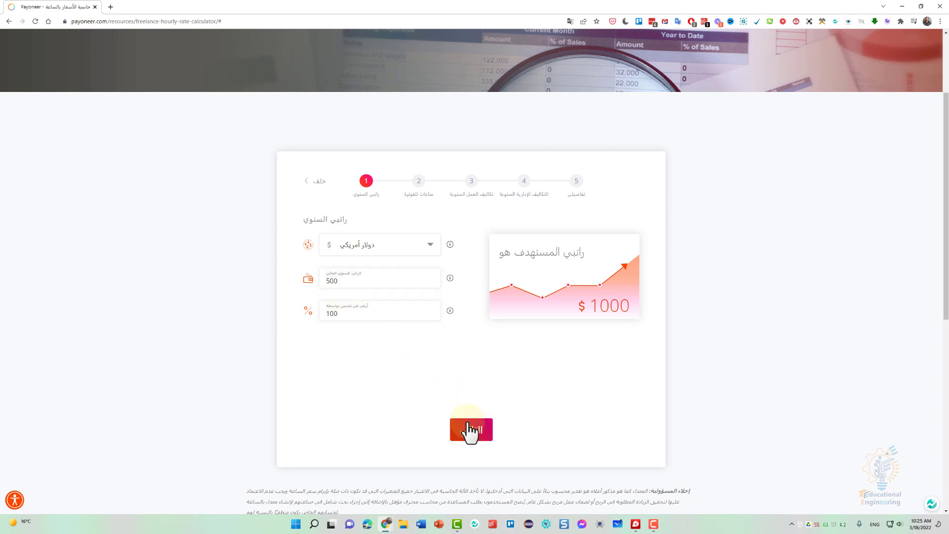
{"action": "left_click", "coordinate": [470, 429]}
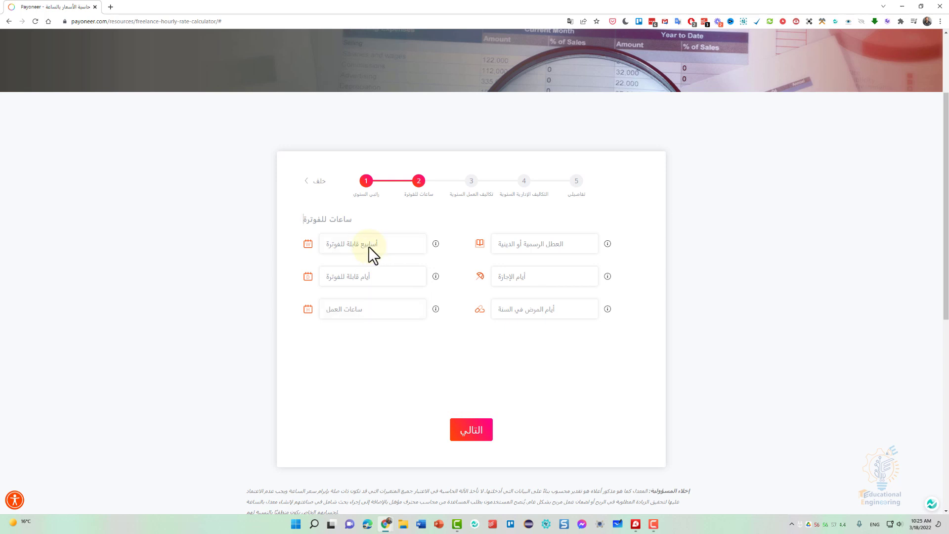
Set the public or religious holidays to 50 days
{"action": "left_click", "coordinate": [555, 246]}
{"action": "left_click", "coordinate": [610, 243]}
{"action": "left_click", "coordinate": [586, 242]}
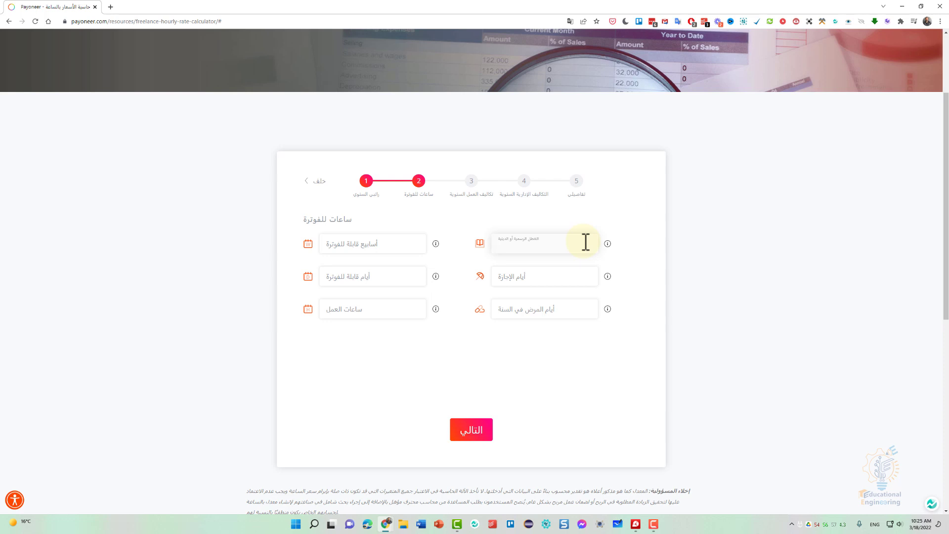
{"action": "type", "text": "50"}
Check the explanation of billable weeks, then switch to Calculator and compute 12 × 4 and 10 × 4
{"action": "mouse_move", "coordinate": [437, 242]}
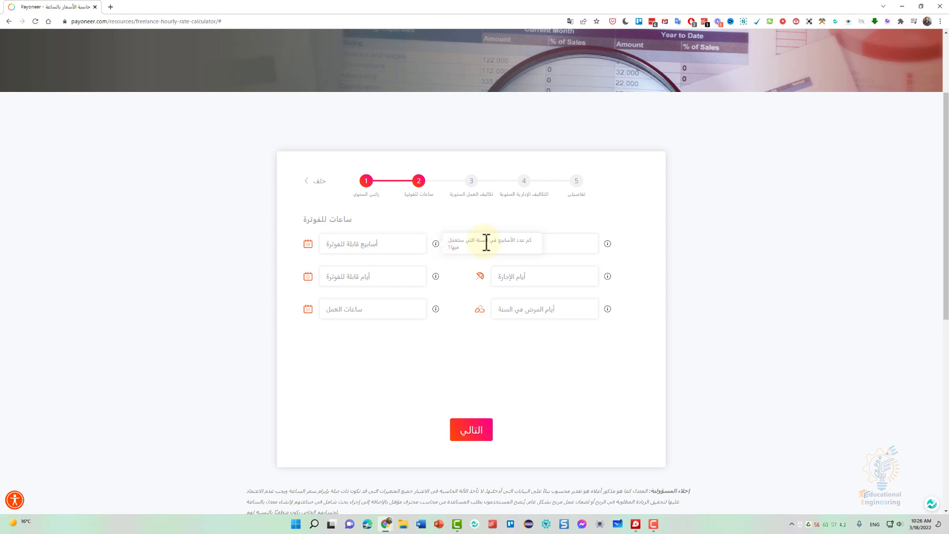
{"action": "left_click", "coordinate": [403, 245]}
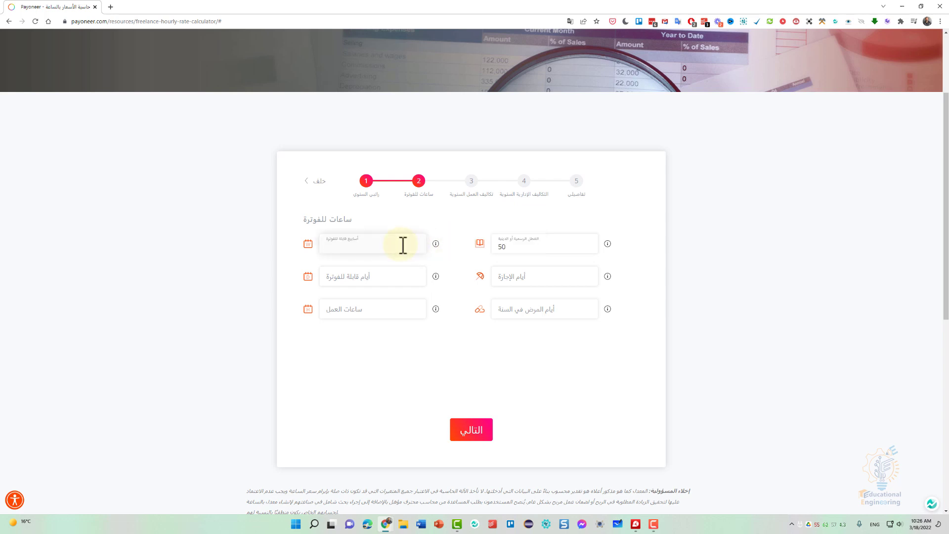
{"action": "key", "text": "super"}
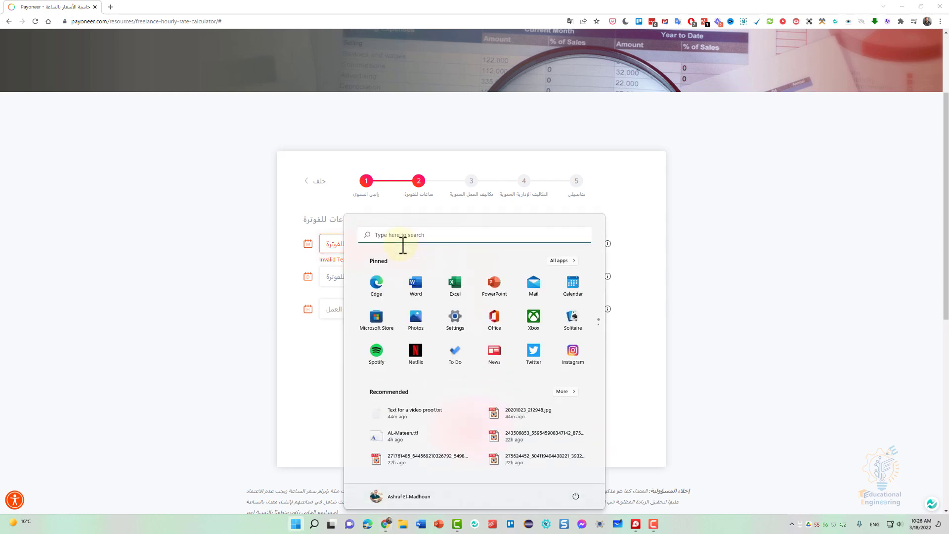
{"action": "type", "text": "calc"}
{"action": "key", "text": "Return"}
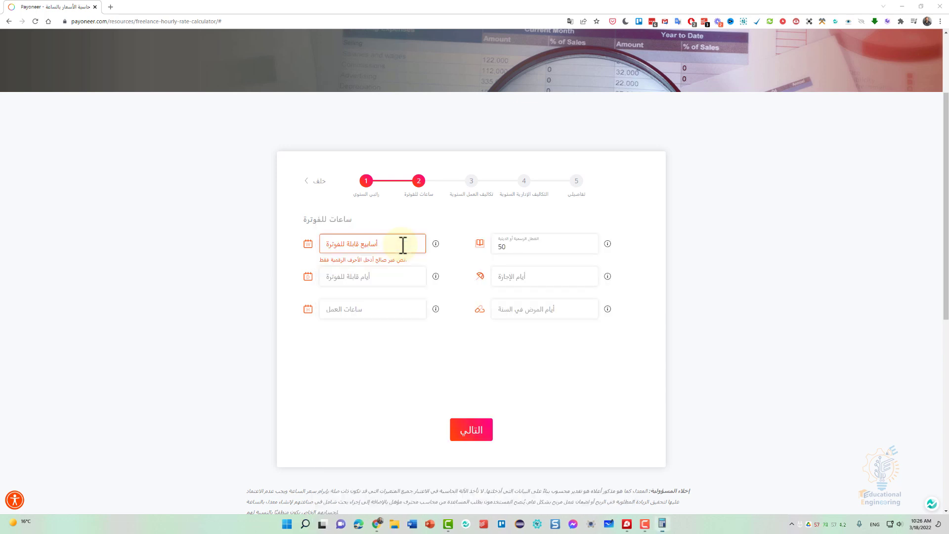
{"action": "left_click_drag", "start_coordinate": [482, 94], "coordinate": [827, 120]}
{"action": "type", "text": "12*4"}
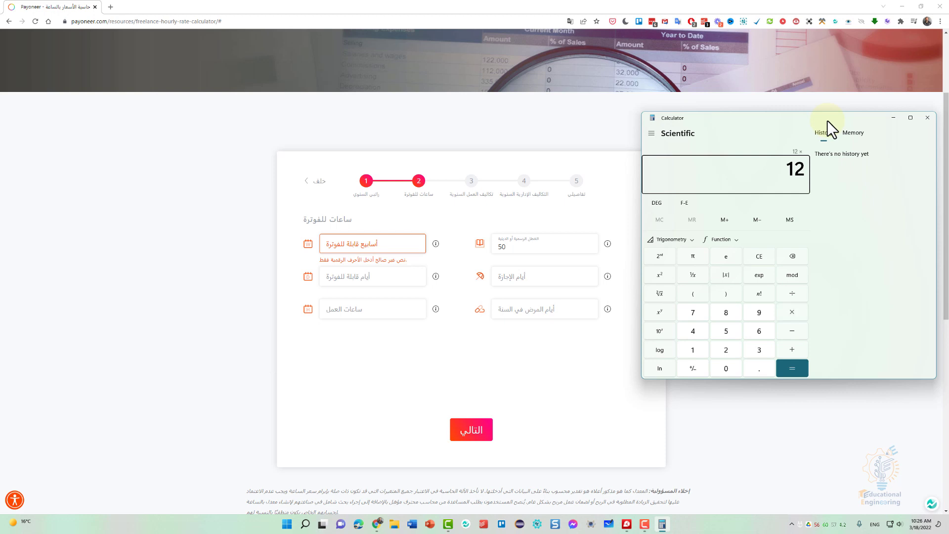
{"action": "key", "text": "Return"}
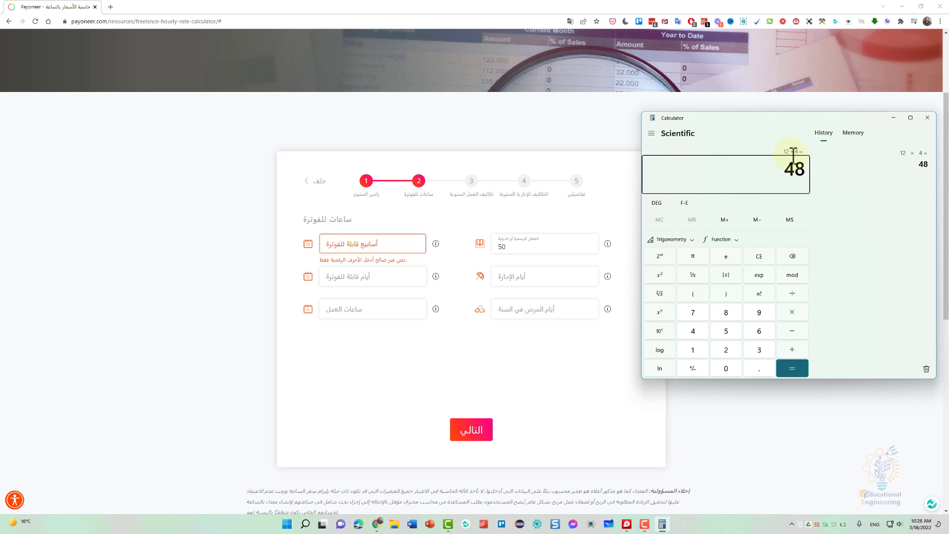
{"action": "type", "text": "10*4"}
{"action": "key", "text": "Return"}
Back in the web form, set the billable weeks to 40 and the billable days to 5
{"action": "left_click", "coordinate": [355, 243]}
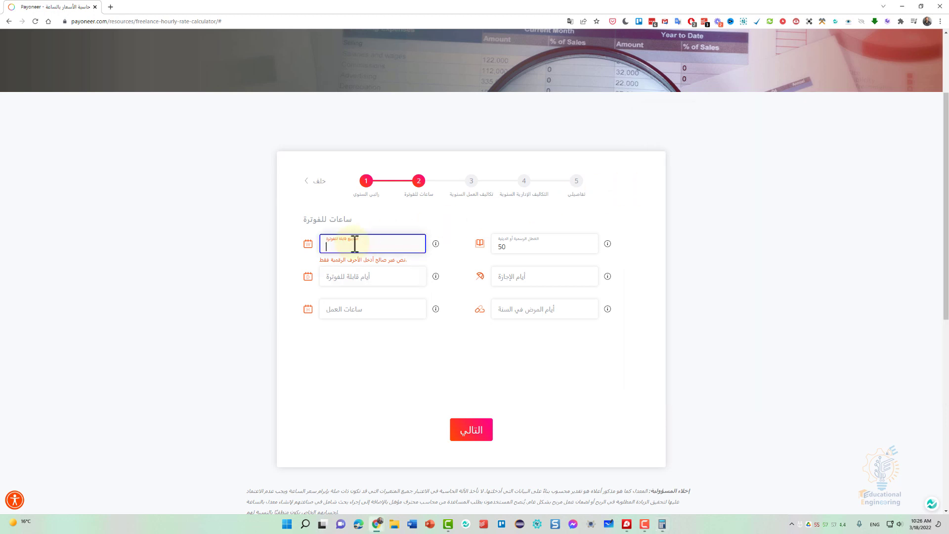
{"action": "type", "text": "40"}
{"action": "left_click", "coordinate": [384, 277]}
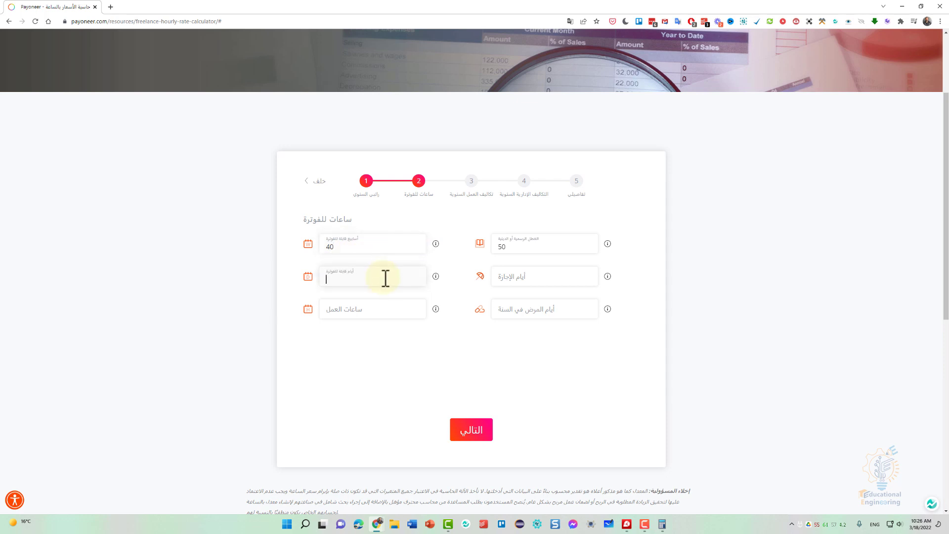
{"action": "left_click", "coordinate": [434, 275]}
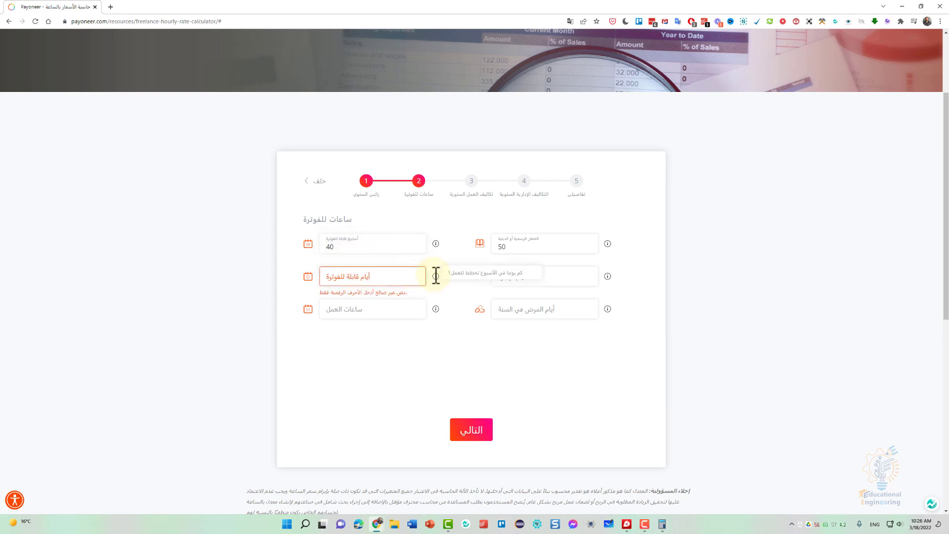
{"action": "left_click", "coordinate": [373, 275]}
{"action": "type", "text": "5"}
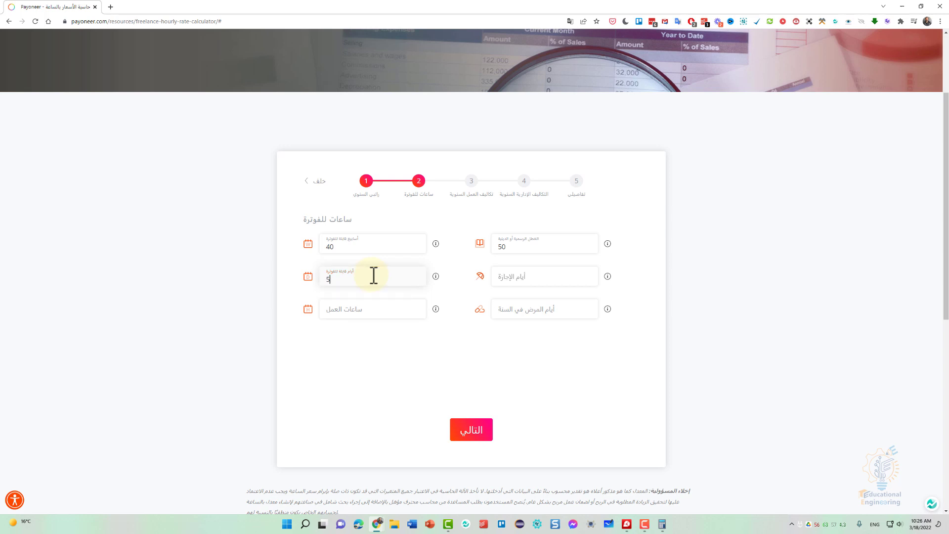
Check the explanation of working hours and set them to 7
{"action": "left_click", "coordinate": [394, 309]}
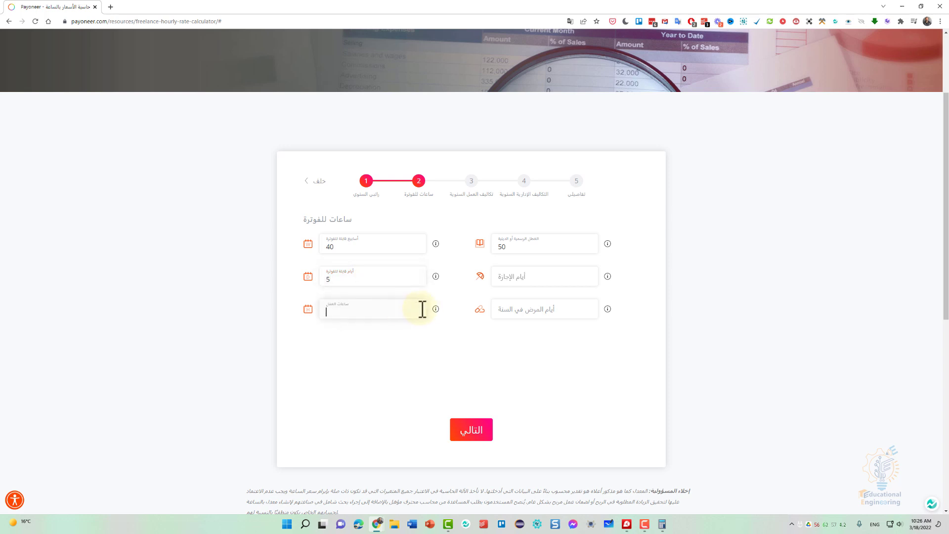
{"action": "mouse_move", "coordinate": [435, 309]}
{"action": "left_click", "coordinate": [397, 308]}
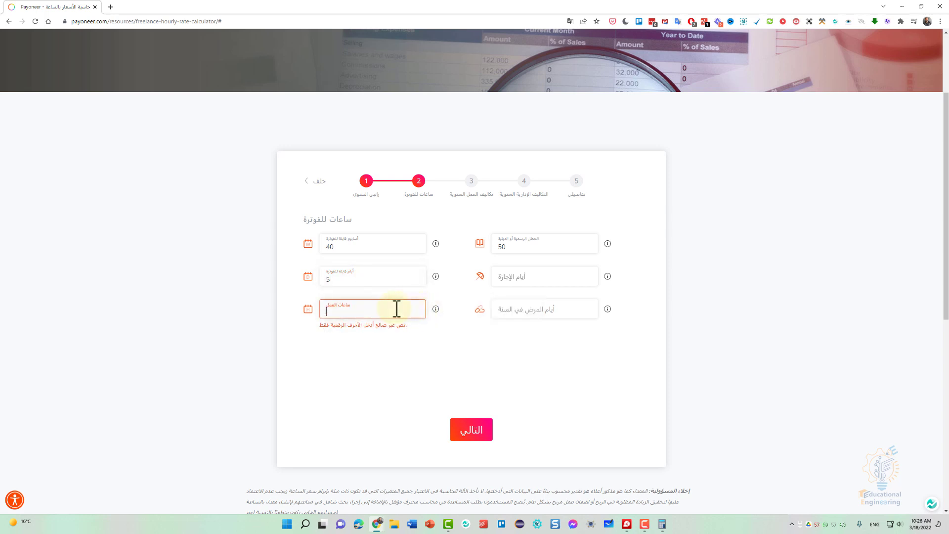
{"action": "type", "text": "7"}
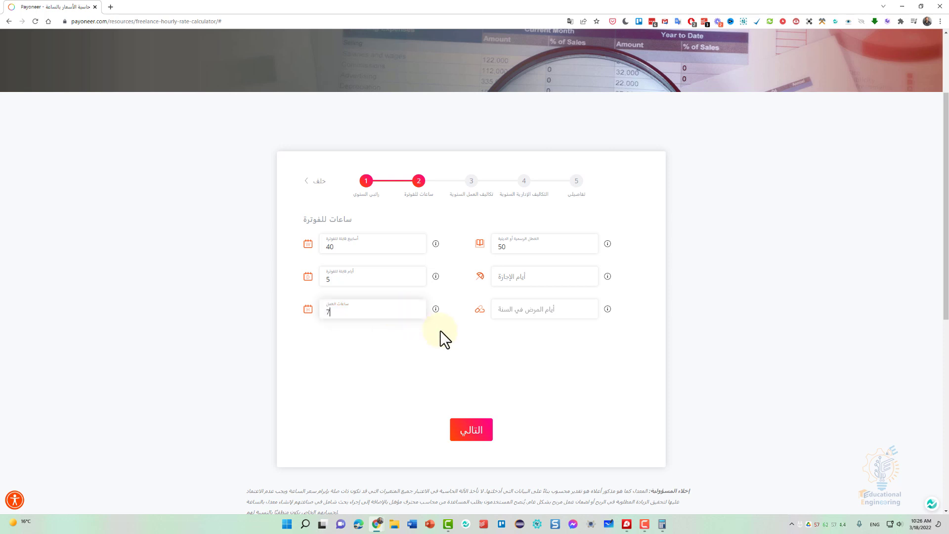
Set the yearly sick days to 15 and the vacation days to 30, and continue to the yearly business costs stage
{"action": "left_click", "coordinate": [528, 308]}
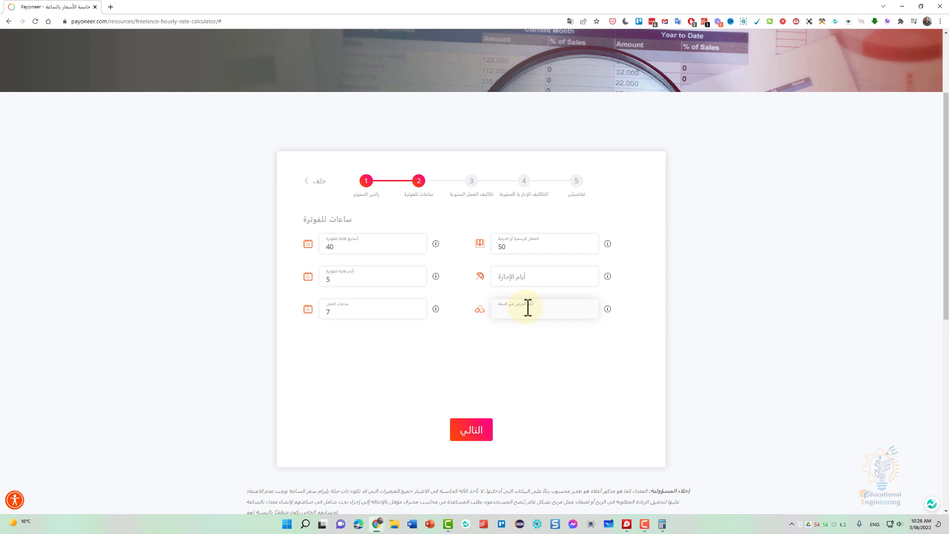
{"action": "type", "text": "15"}
{"action": "left_click", "coordinate": [526, 276]}
{"action": "mouse_move", "coordinate": [607, 275]}
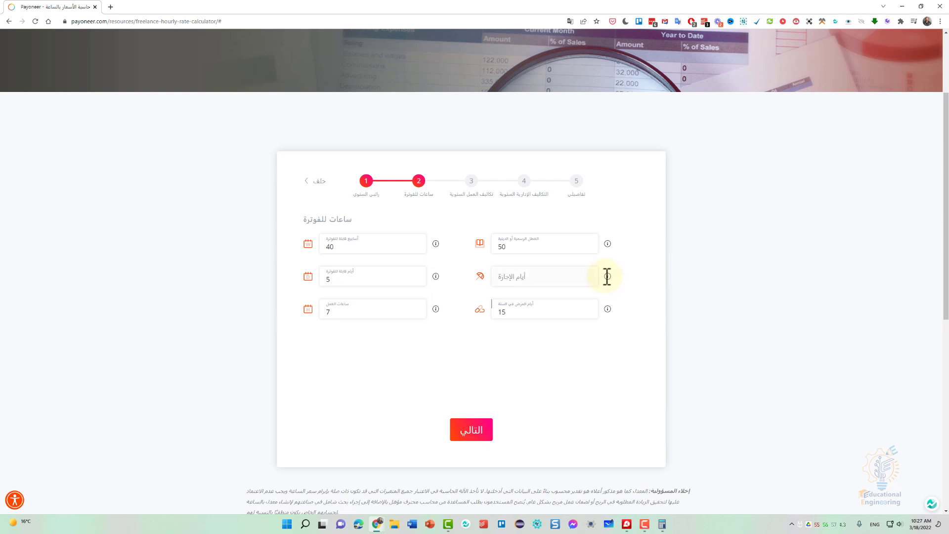
{"action": "left_click", "coordinate": [558, 279]}
{"action": "type", "text": "30"}
{"action": "left_click", "coordinate": [474, 433]}
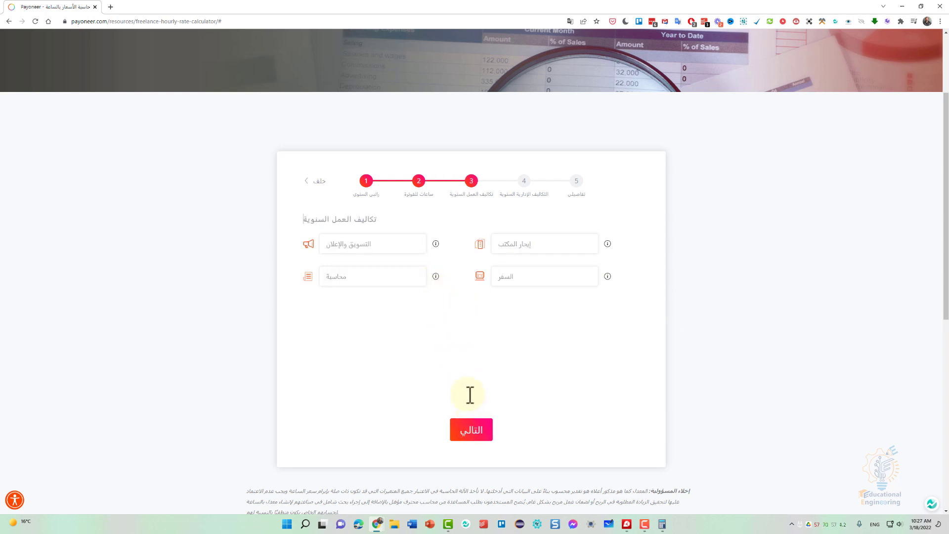
Check the explanations of marketing and office rent, and set the yearly costs to 0 for marketing and advertising and 100 for office rent
{"action": "mouse_move", "coordinate": [435, 243]}
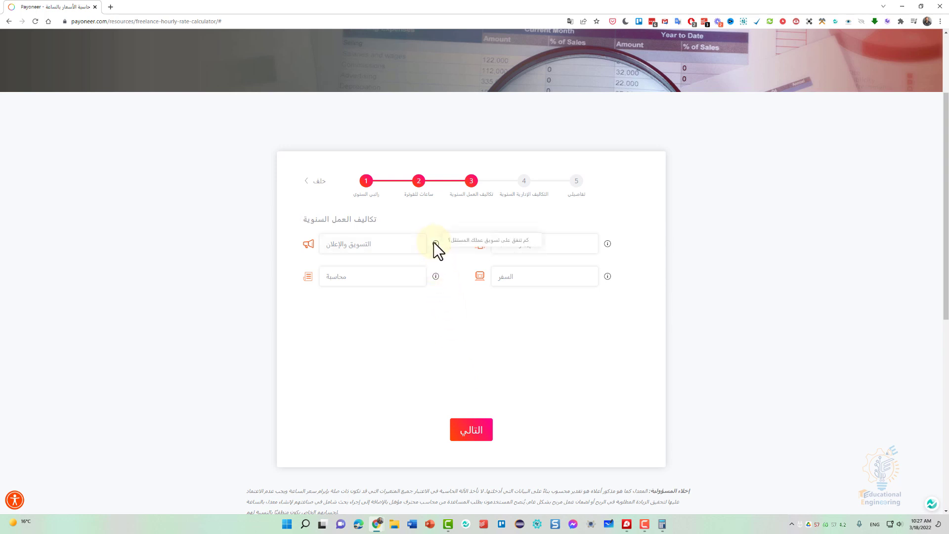
{"action": "left_click", "coordinate": [376, 245]}
{"action": "type", "text": "0"}
{"action": "key", "text": "Tab"}
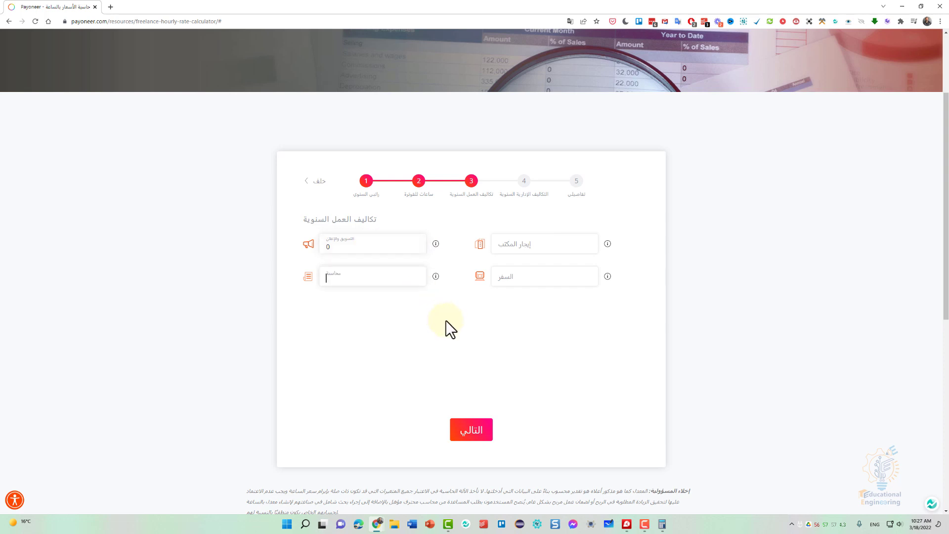
{"action": "left_click", "coordinate": [540, 246]}
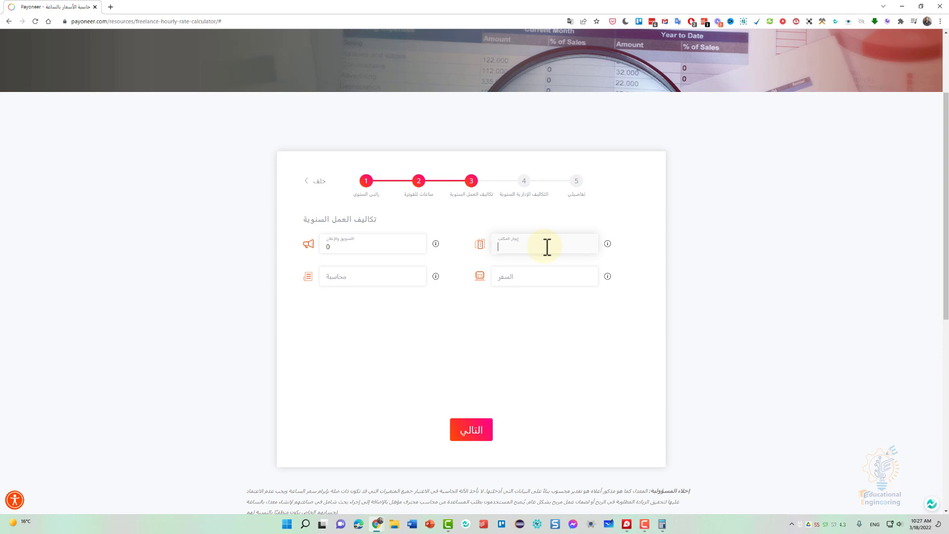
{"action": "mouse_move", "coordinate": [607, 244]}
{"action": "key", "text": "Tab"}
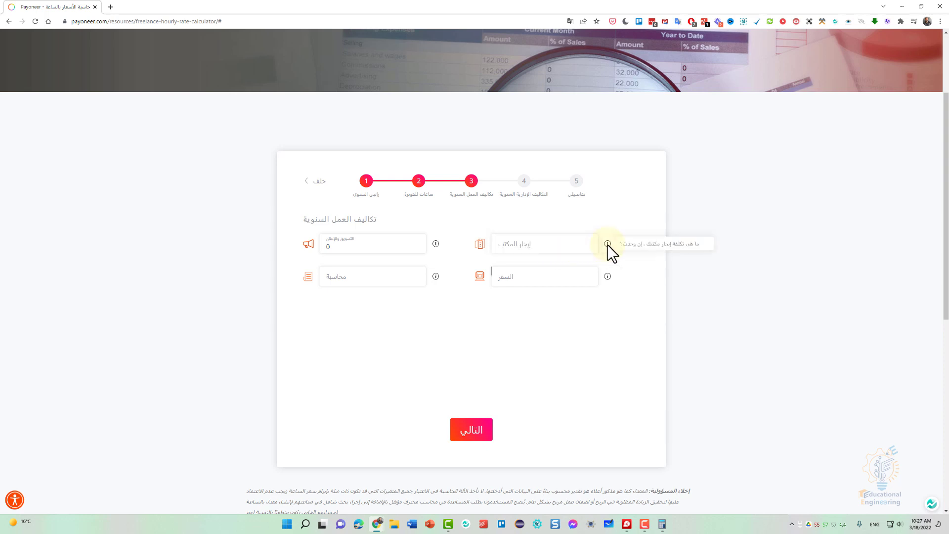
{"action": "left_click", "coordinate": [539, 246]}
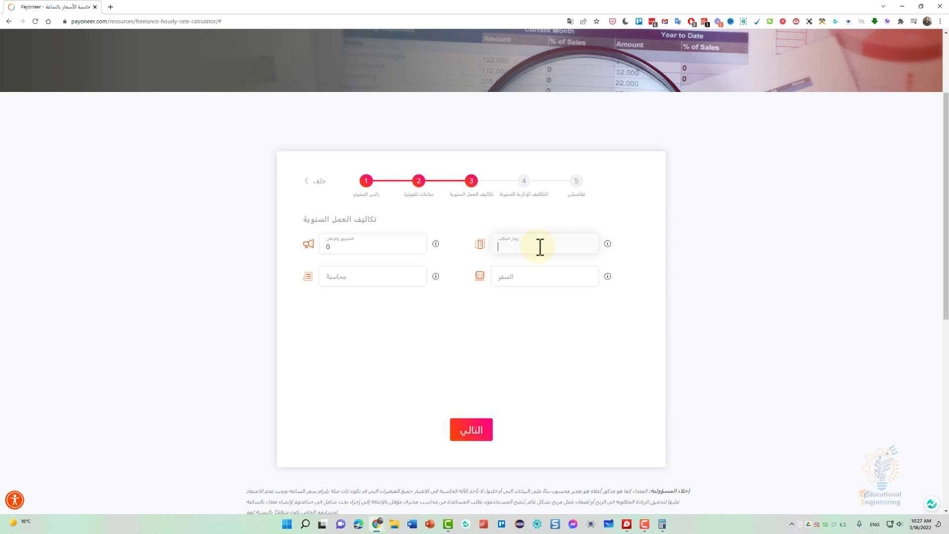
{"action": "type", "text": "100"}
Check the explanations of accounting and travel, set both costs to 0, and continue to the yearly administrative costs stage
{"action": "left_click", "coordinate": [368, 275]}
{"action": "left_click", "coordinate": [437, 278]}
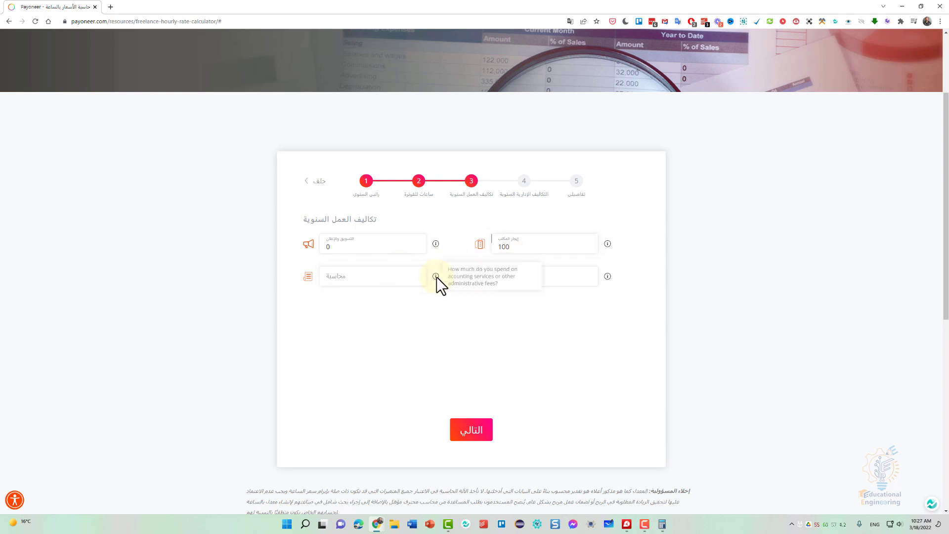
{"action": "left_click", "coordinate": [370, 277]}
{"action": "type", "text": "0"}
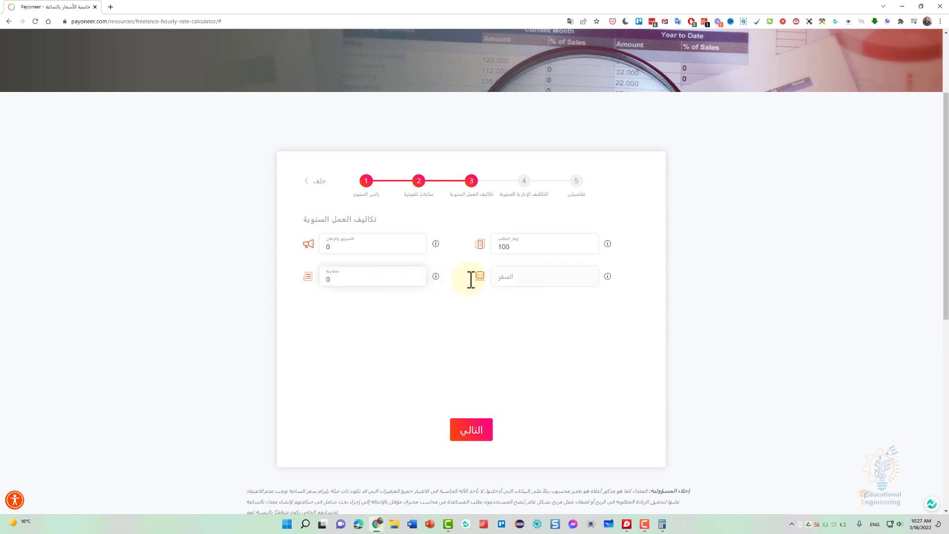
{"action": "left_click", "coordinate": [532, 279]}
{"action": "left_click", "coordinate": [608, 277]}
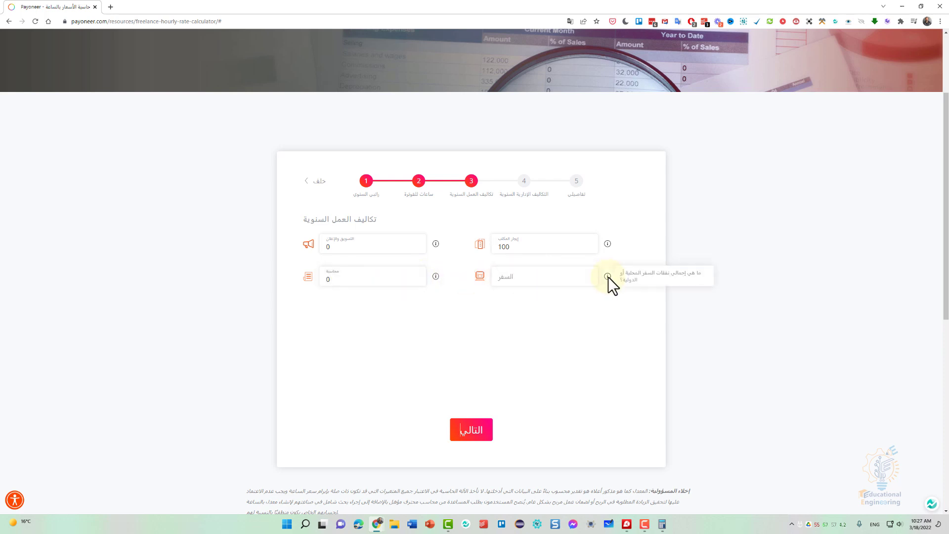
{"action": "left_click", "coordinate": [562, 273]}
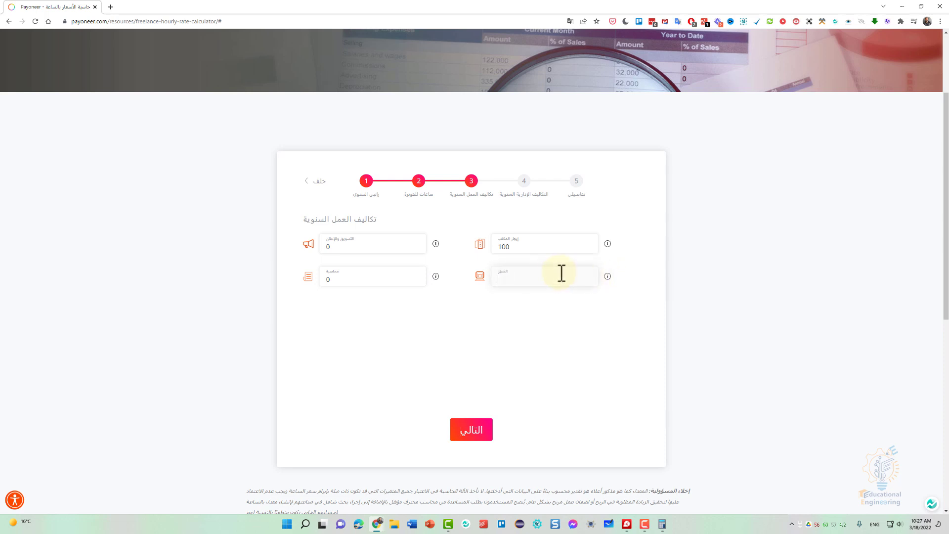
{"action": "type", "text": "0"}
{"action": "left_click", "coordinate": [504, 301]}
{"action": "left_click", "coordinate": [471, 432]}
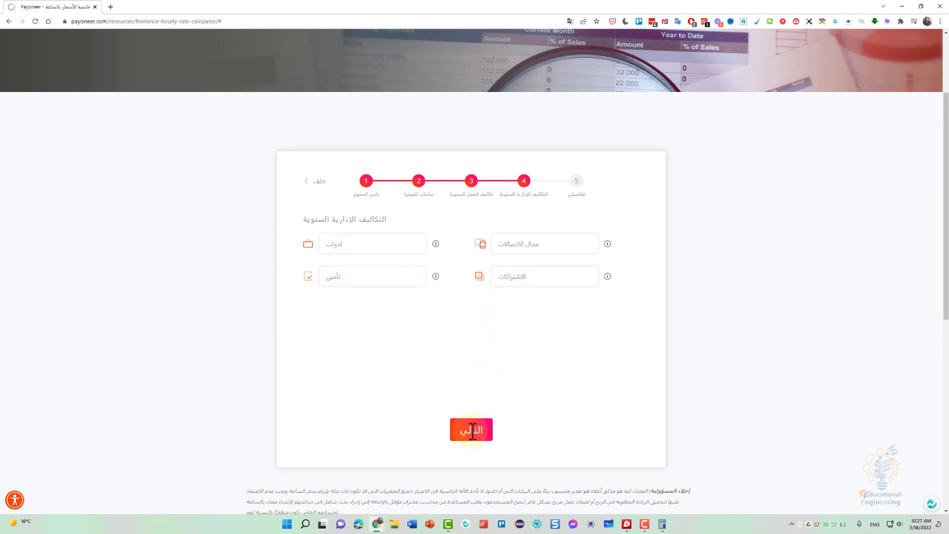
Check the explanations of tools and subscriptions, and set the yearly subscriptions cost to 200
{"action": "mouse_move", "coordinate": [435, 242]}
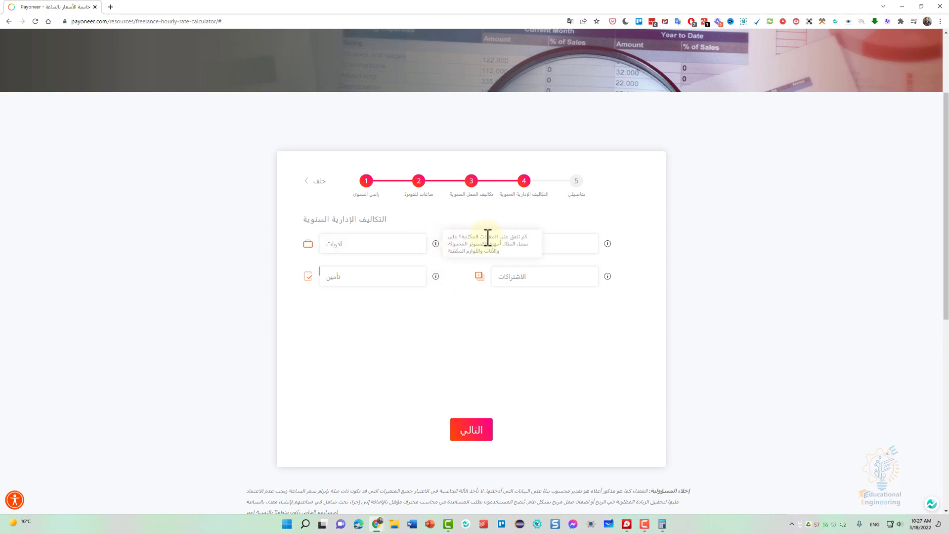
{"action": "left_click", "coordinate": [376, 243]}
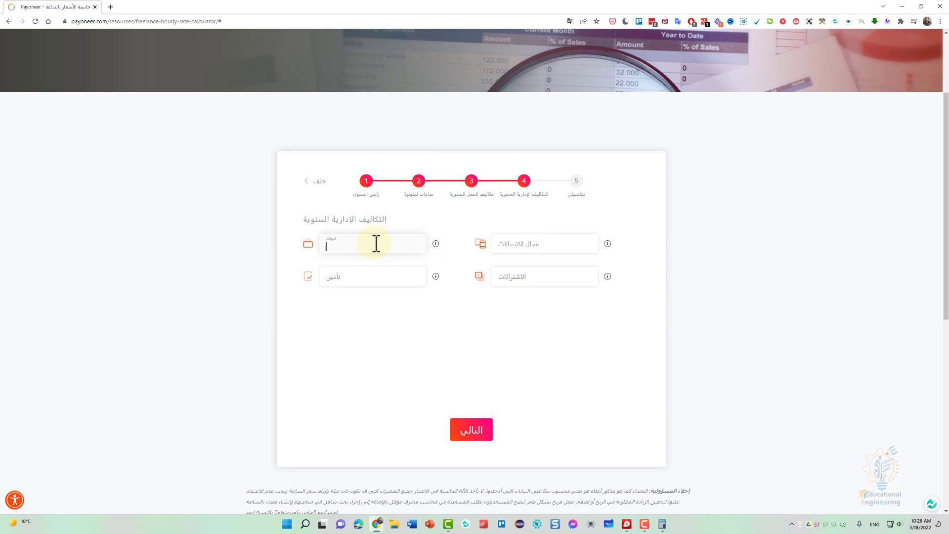
{"action": "left_click", "coordinate": [504, 276]}
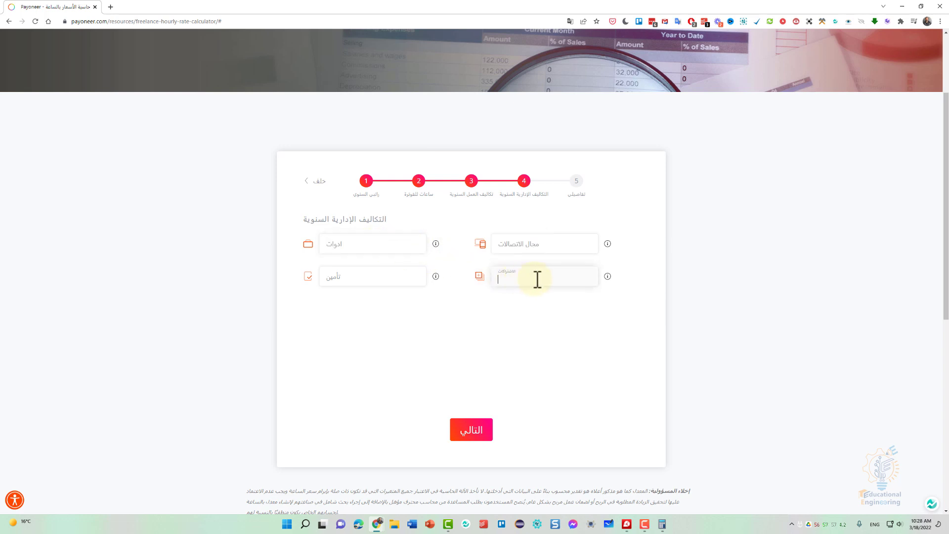
{"action": "left_click", "coordinate": [607, 277]}
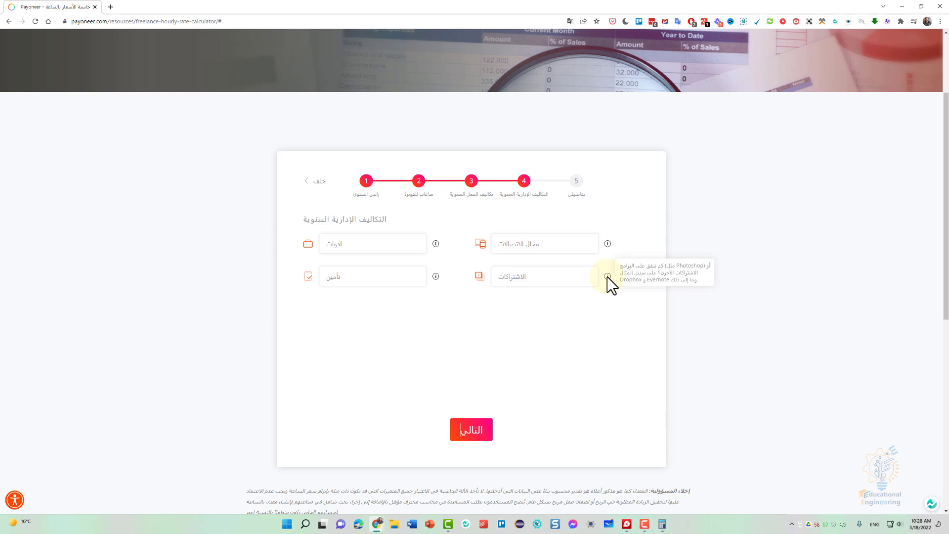
{"action": "left_click", "coordinate": [550, 280]}
{"action": "type", "text": "200"}
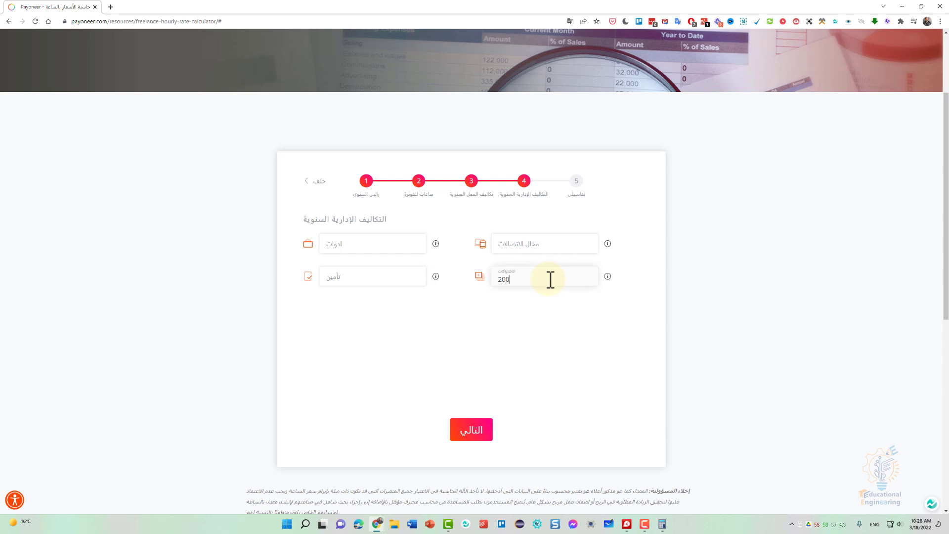
Set the yearly tools cost to 2000 and, after checking its explanation, the telecommunications cost to 50
{"action": "left_click", "coordinate": [386, 249]}
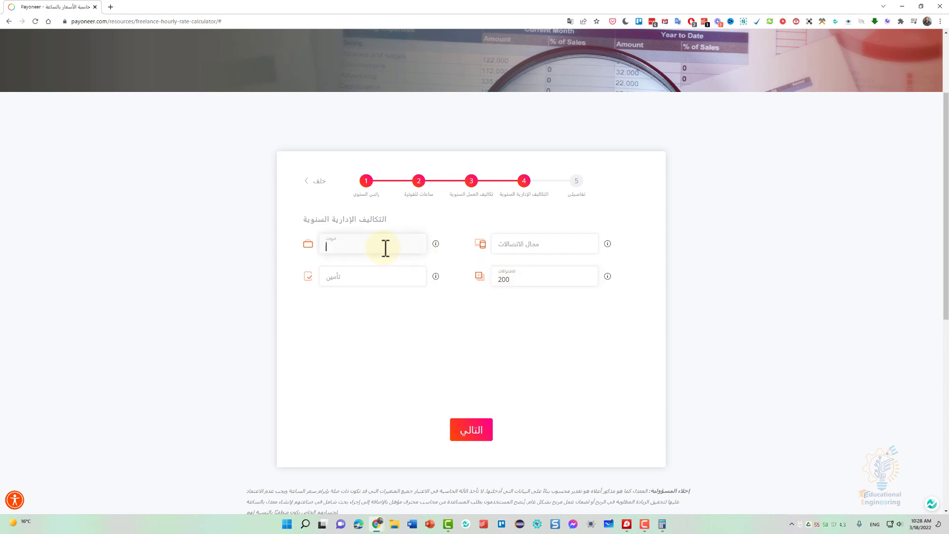
{"action": "type", "text": "2000"}
{"action": "left_click", "coordinate": [544, 242]}
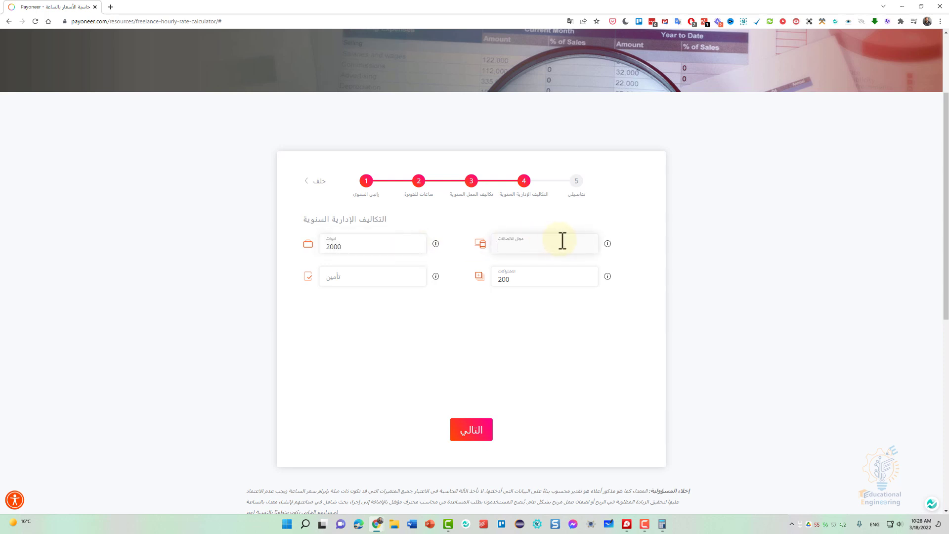
{"action": "left_click", "coordinate": [607, 243]}
{"action": "left_click", "coordinate": [555, 247]}
{"action": "type", "text": "50"}
Check the explanation of insurance, set its yearly cost to 30, and continue to the personal details stage
{"action": "left_click", "coordinate": [349, 276]}
{"action": "left_click", "coordinate": [435, 276]}
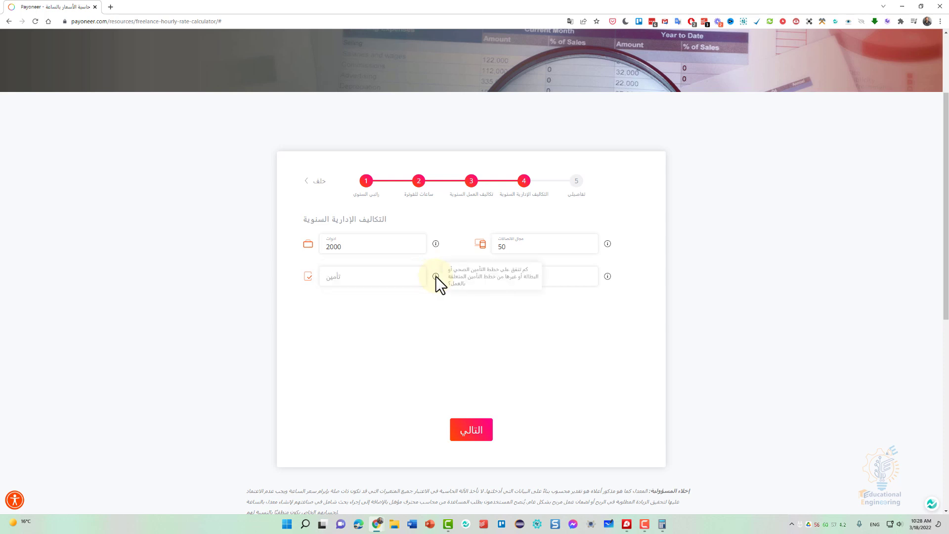
{"action": "left_click", "coordinate": [372, 277]}
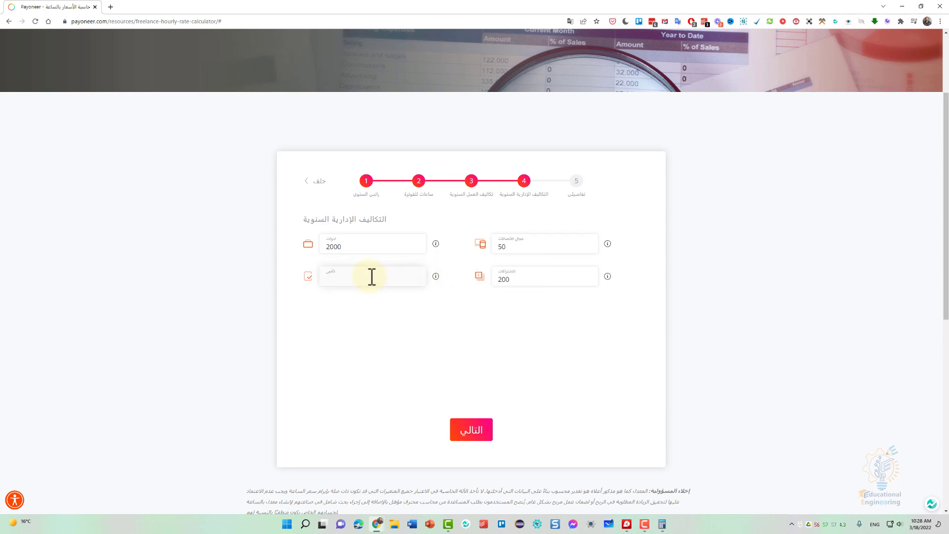
{"action": "type", "text": "30"}
{"action": "mouse_move", "coordinate": [433, 279]}
{"action": "left_click", "coordinate": [467, 431]}
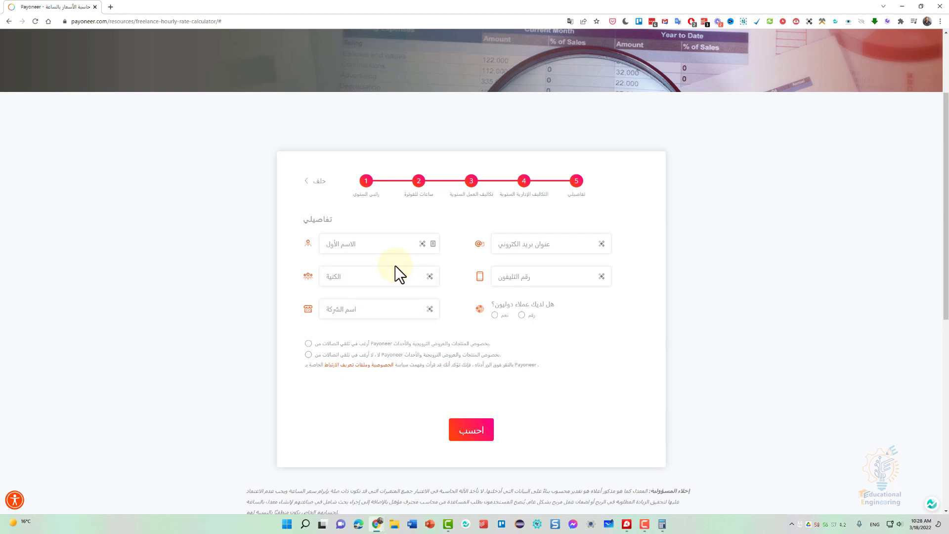
Fill in the name, company and contact details, answer yes to international clients, and set the monthly freelance income to "لا تكسب الآن" (not earning now)
{"action": "left_click", "coordinate": [354, 244]}
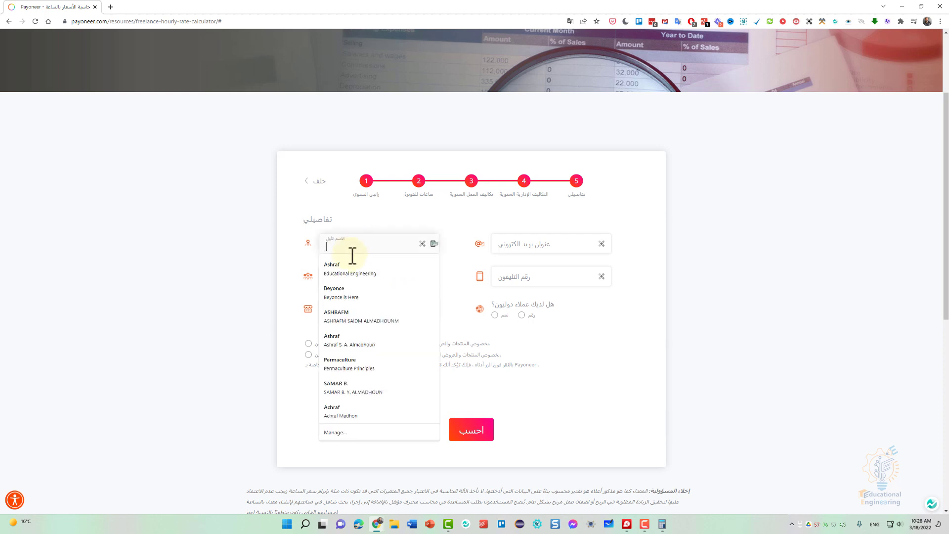
{"action": "left_click", "coordinate": [348, 264]}
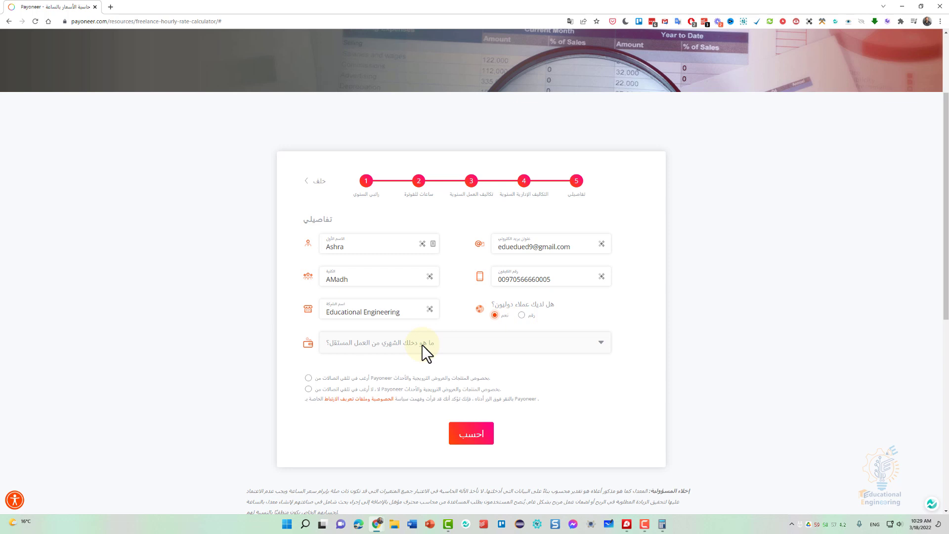
{"action": "left_click", "coordinate": [422, 345]}
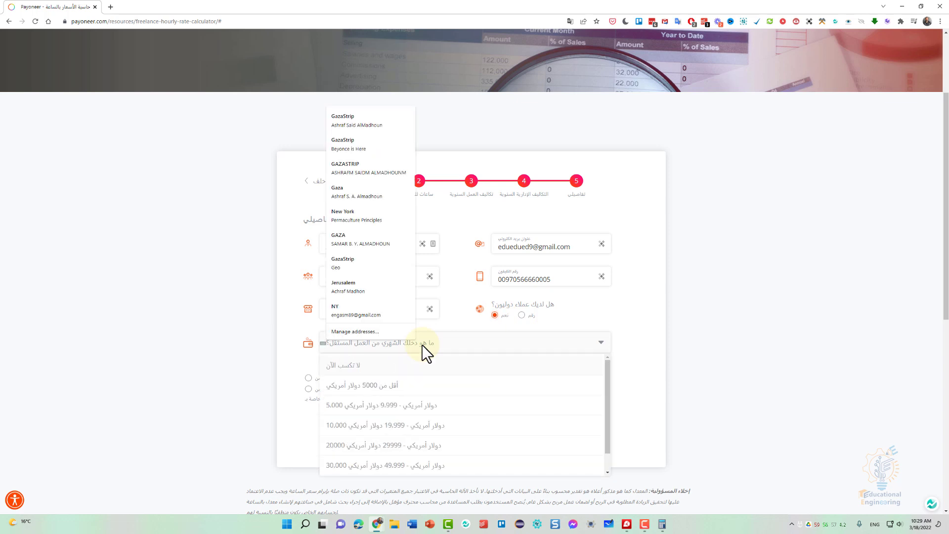
{"action": "left_click", "coordinate": [402, 384]}
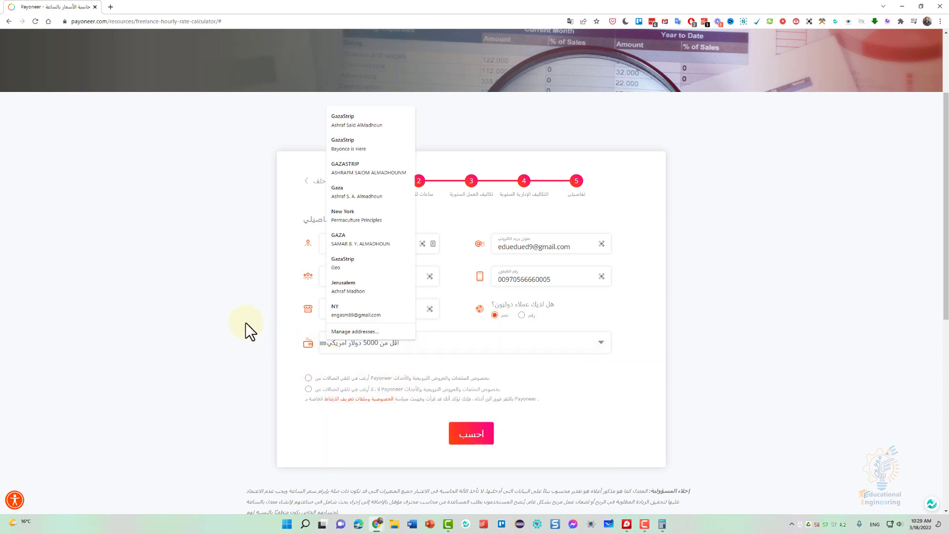
{"action": "left_click", "coordinate": [396, 341]}
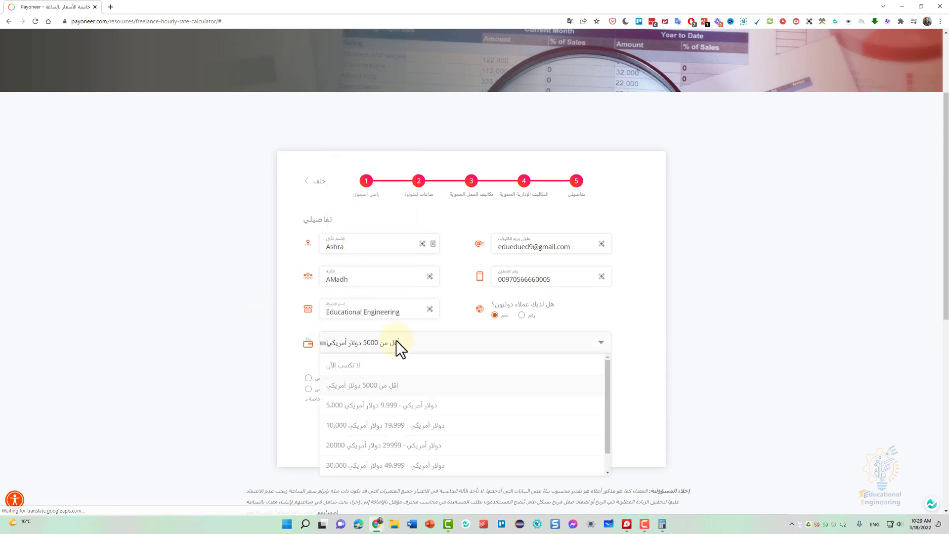
{"action": "left_click", "coordinate": [355, 366]}
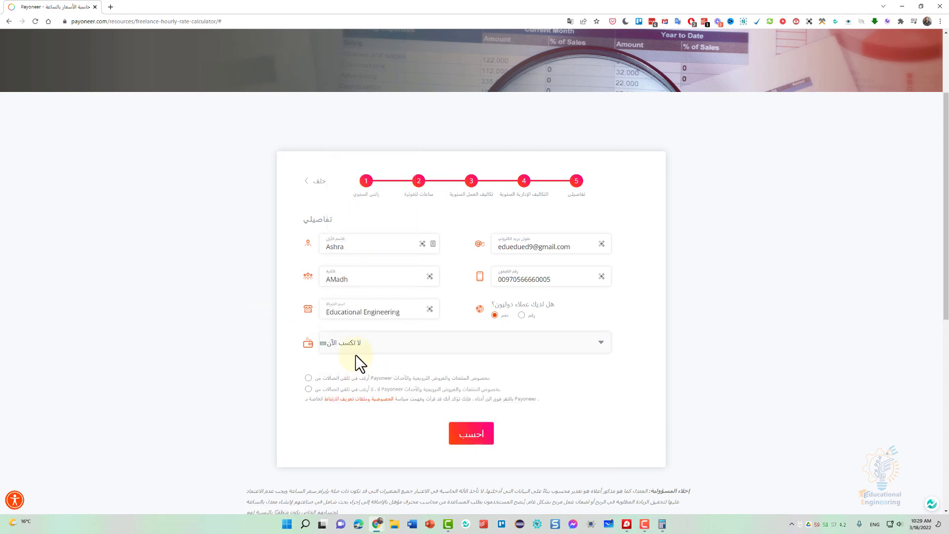
Opt in to Payoneer communications about products, promotions and events, and calculate the hourly rate
{"action": "left_click", "coordinate": [308, 378]}
{"action": "left_click", "coordinate": [472, 434]}
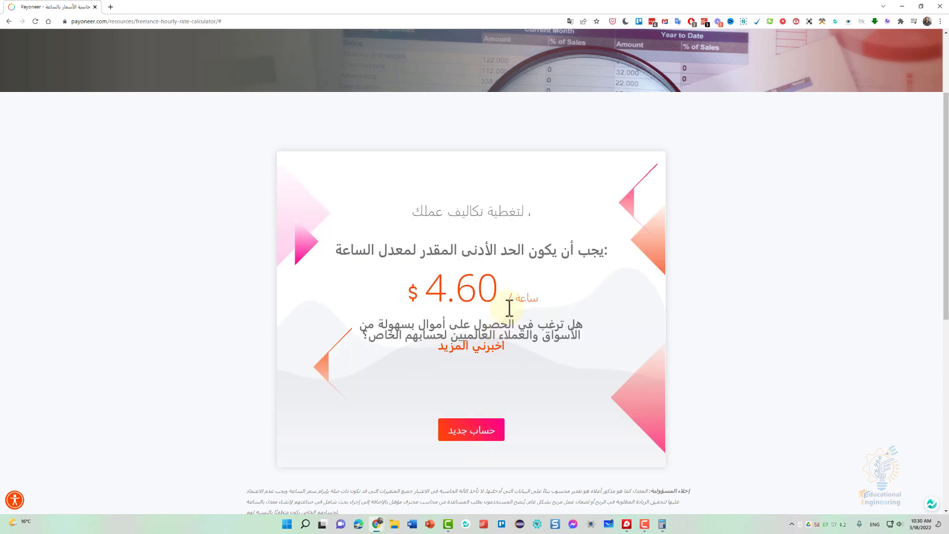
Examine the estimated minimum hourly rate and the accompanying text on the result page
{"action": "left_click_drag", "start_coordinate": [523, 250], "coordinate": [370, 250]}
{"action": "left_click", "coordinate": [374, 252]}
{"action": "left_click_drag", "start_coordinate": [431, 291], "coordinate": [530, 290]}
{"action": "left_click", "coordinate": [527, 295]}
{"action": "left_click_drag", "start_coordinate": [526, 211], "coordinate": [432, 322]}
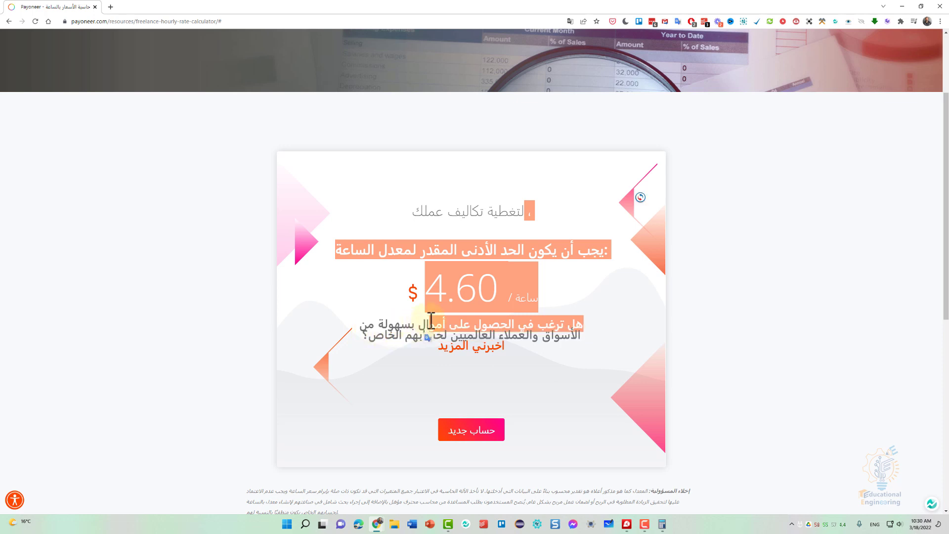
{"action": "left_click", "coordinate": [431, 321]}
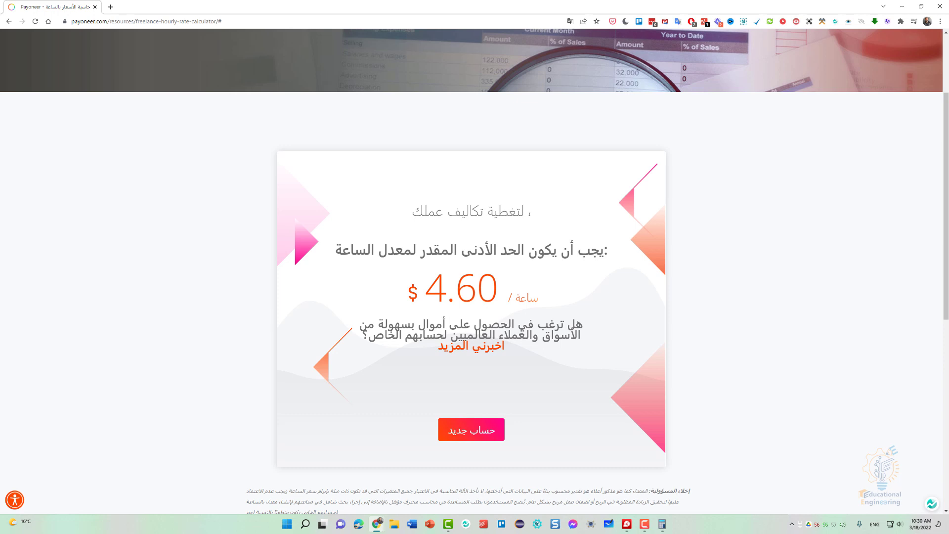
{"action": "key", "text": "F10"}
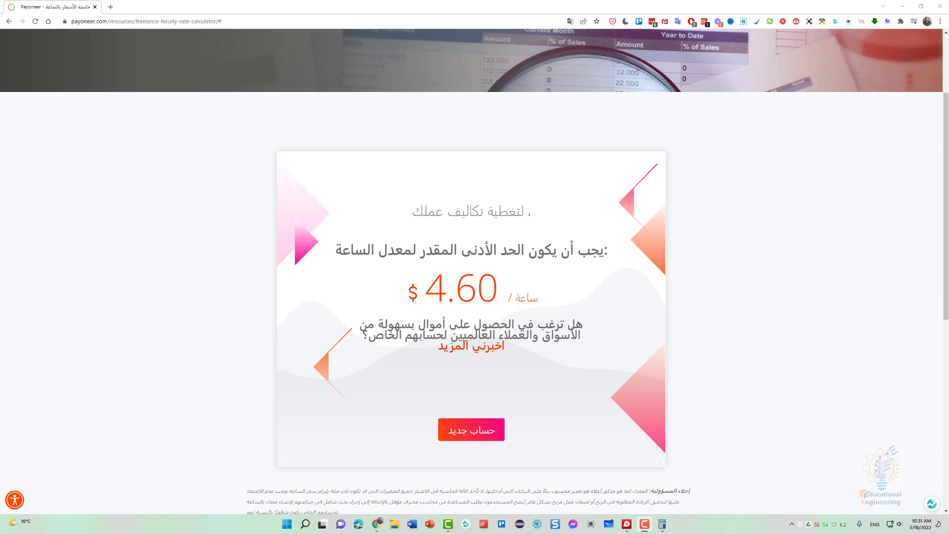